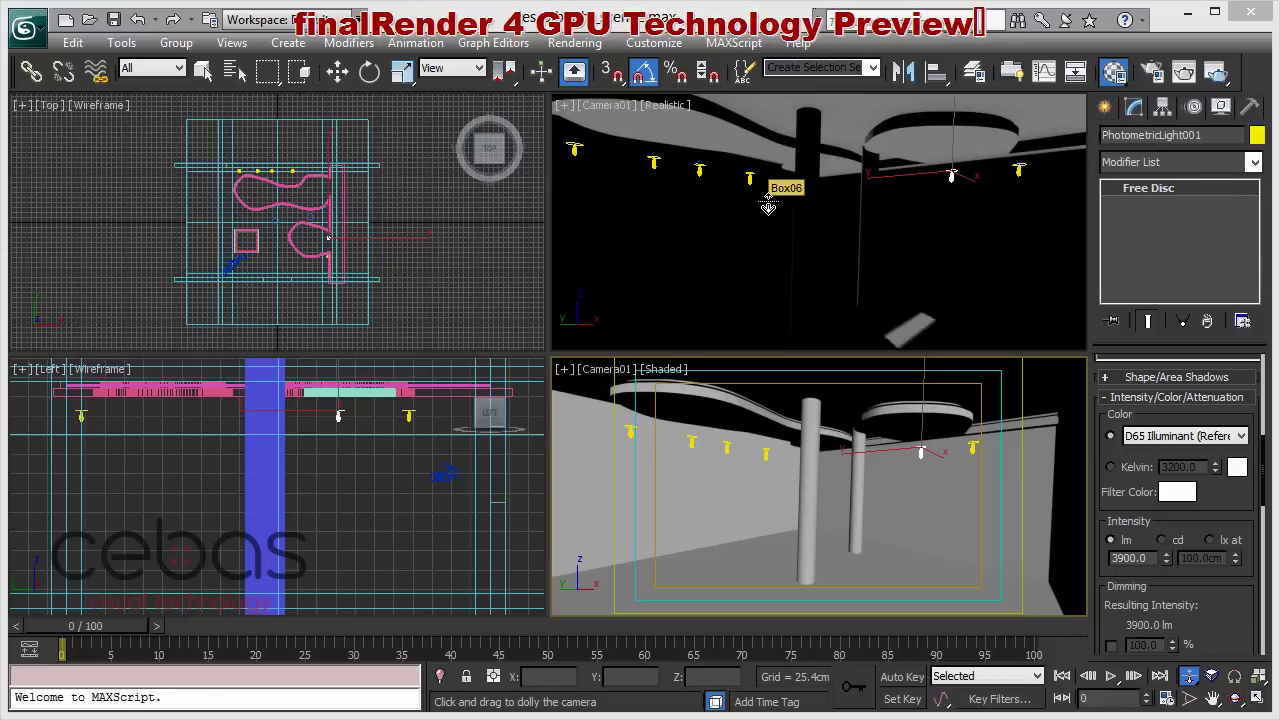
Step: Start an ActiveShade render of the Camera01 view and shift its window slightly upward, clear of the timeline
left_click(1158, 69)
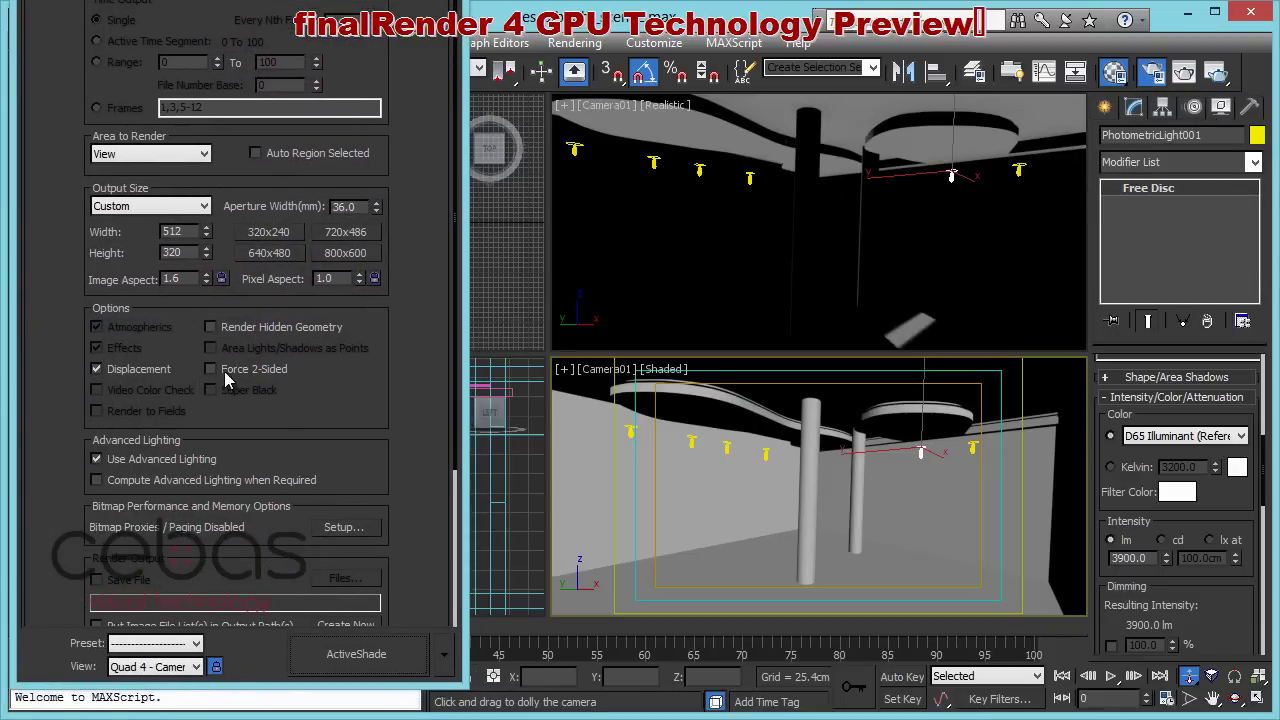
left_click(355, 655)
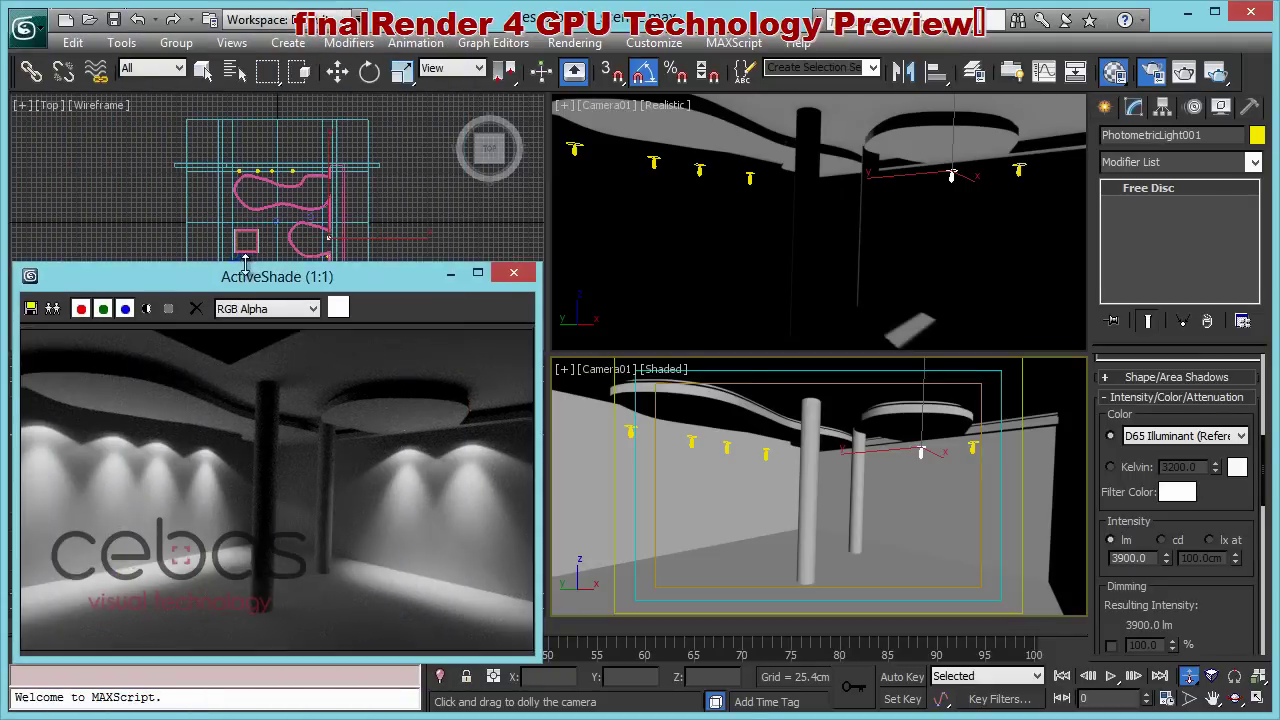
left_click_drag(244, 284, 246, 264)
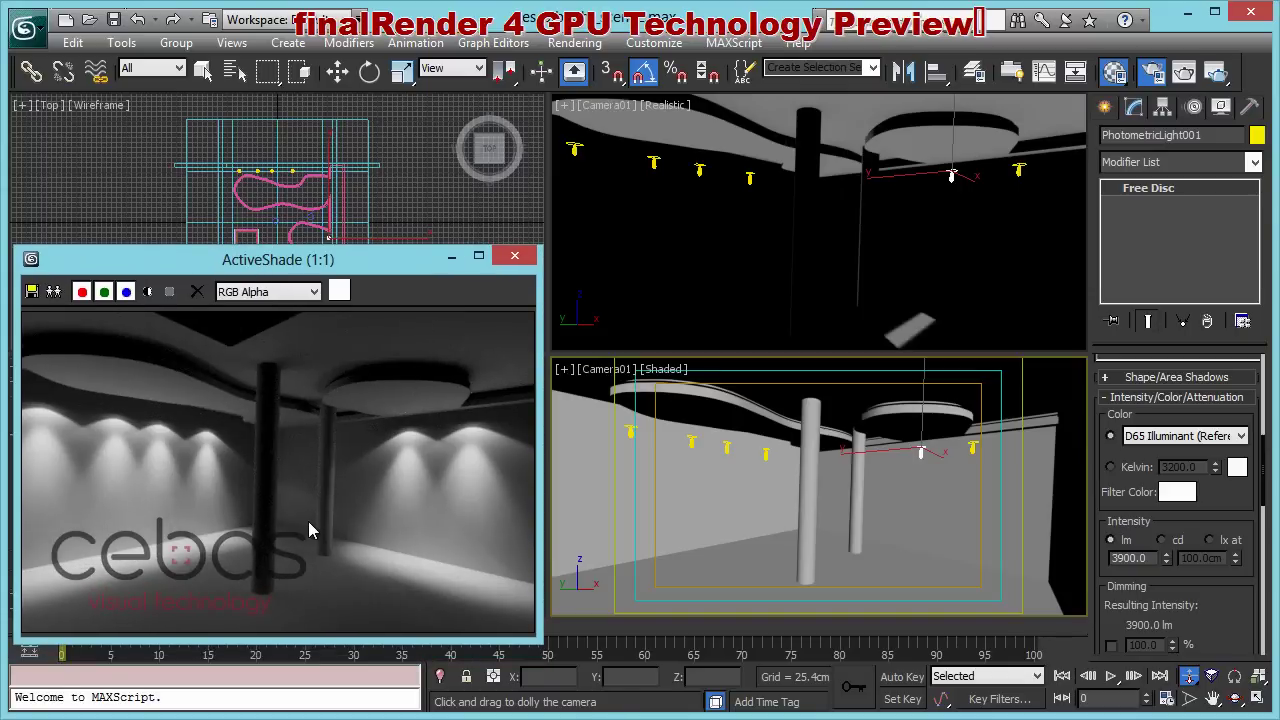
Step: Select PhotometricLight004, the second light in the row on the far wall, and set its intensity to 0 lm
left_click(336, 71)
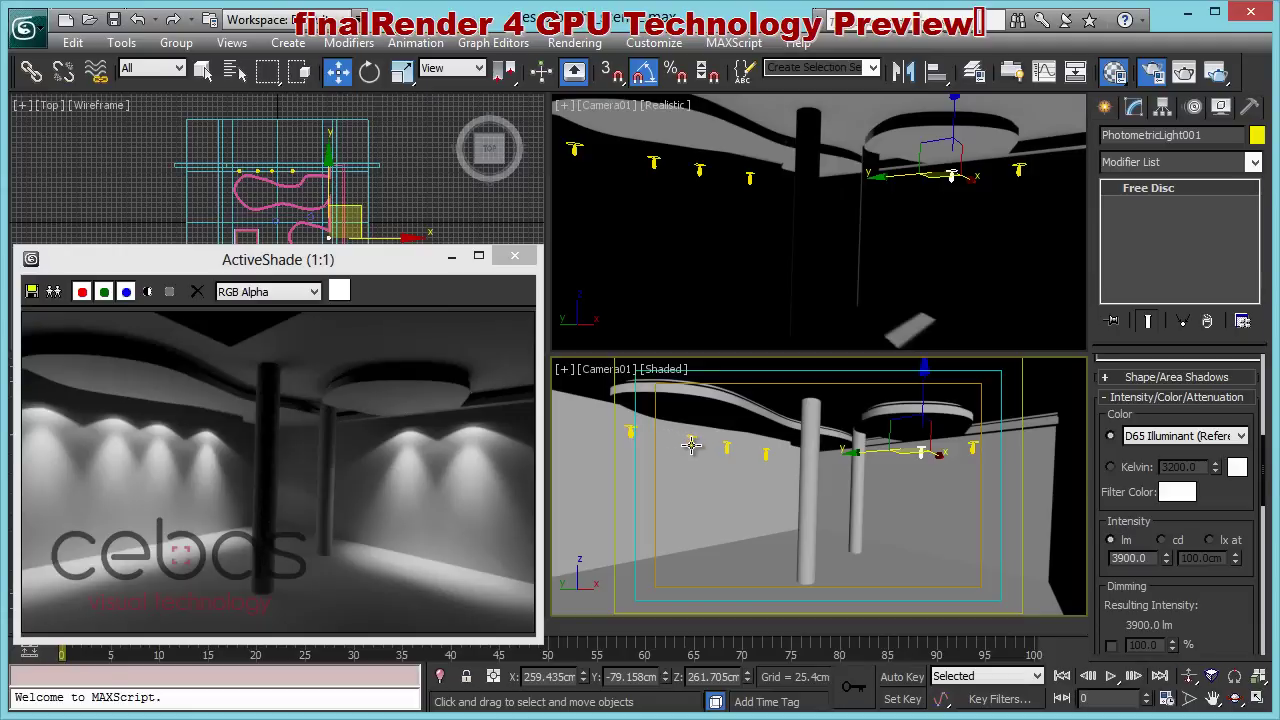
left_click(691, 445)
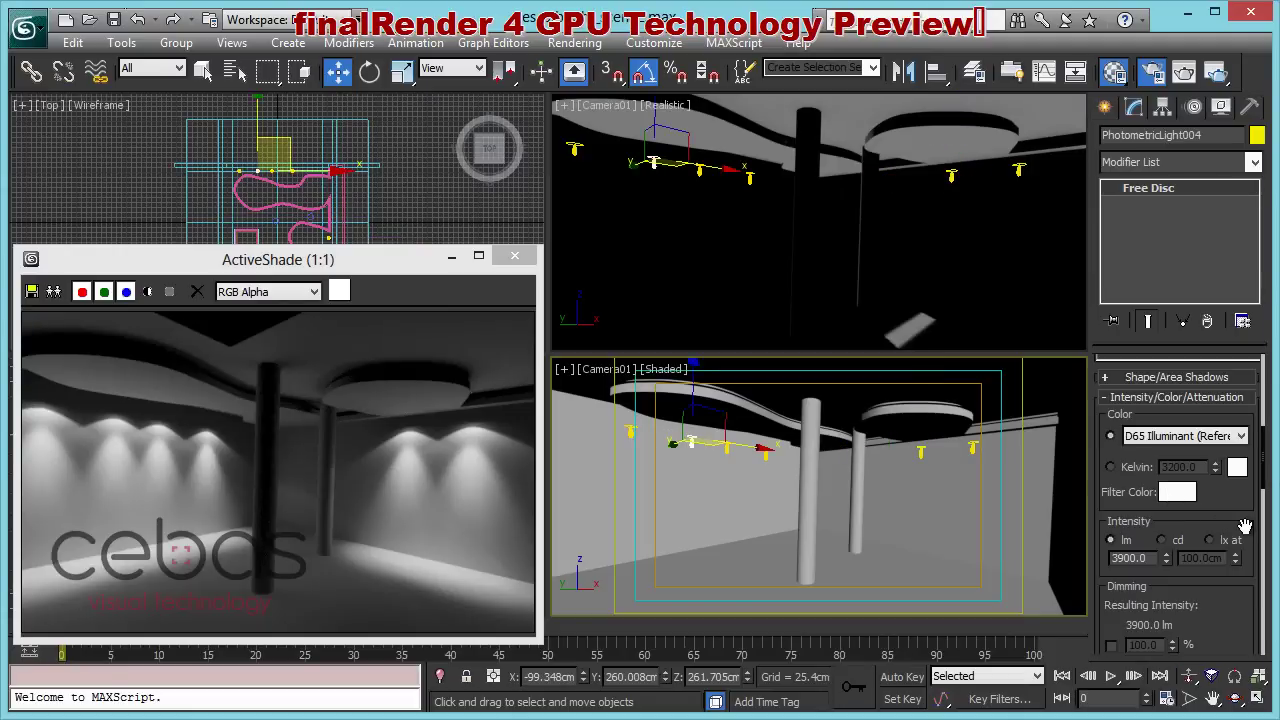
scroll(1240, 612, "up", 2)
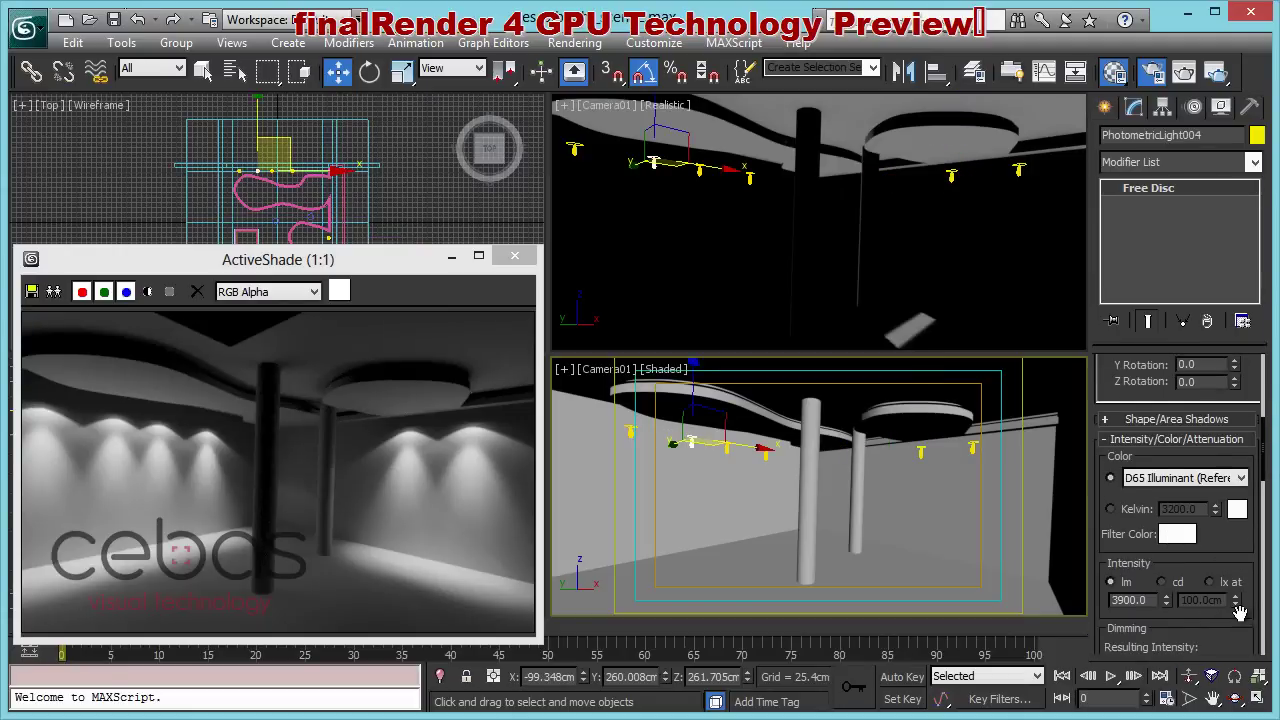
scroll(1240, 612, "up", 5)
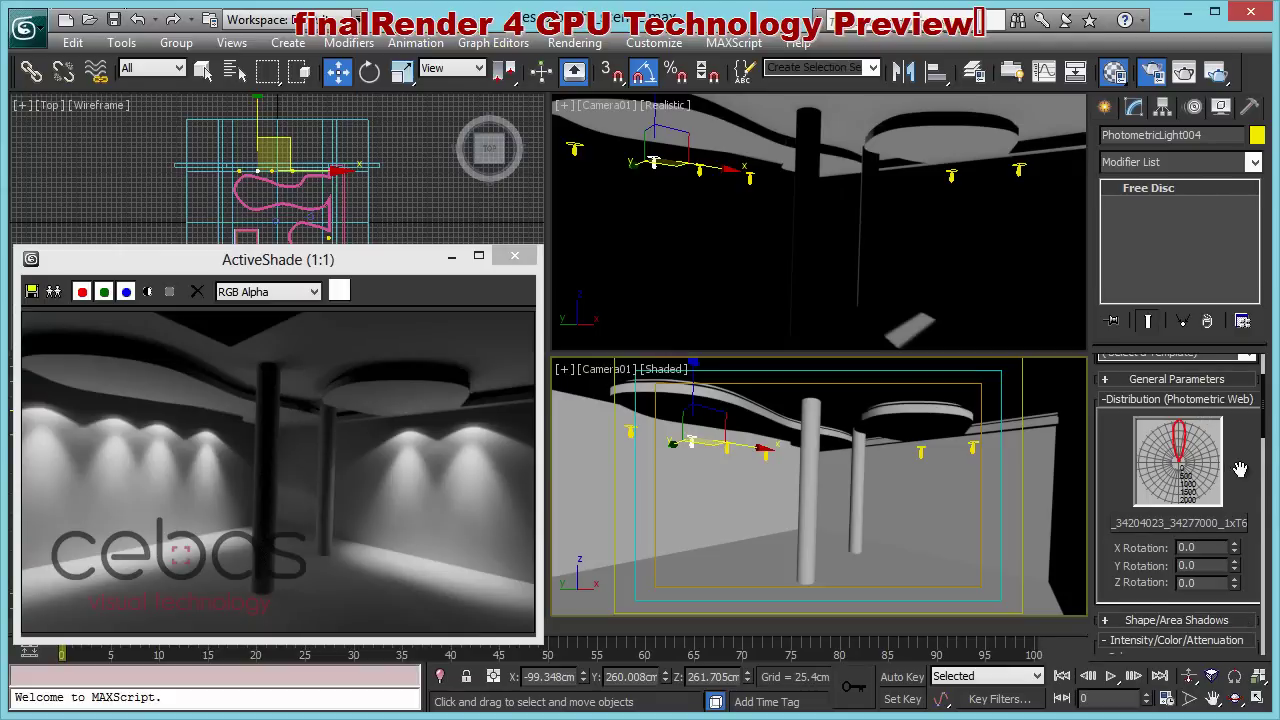
scroll(1240, 470, "down", 6)
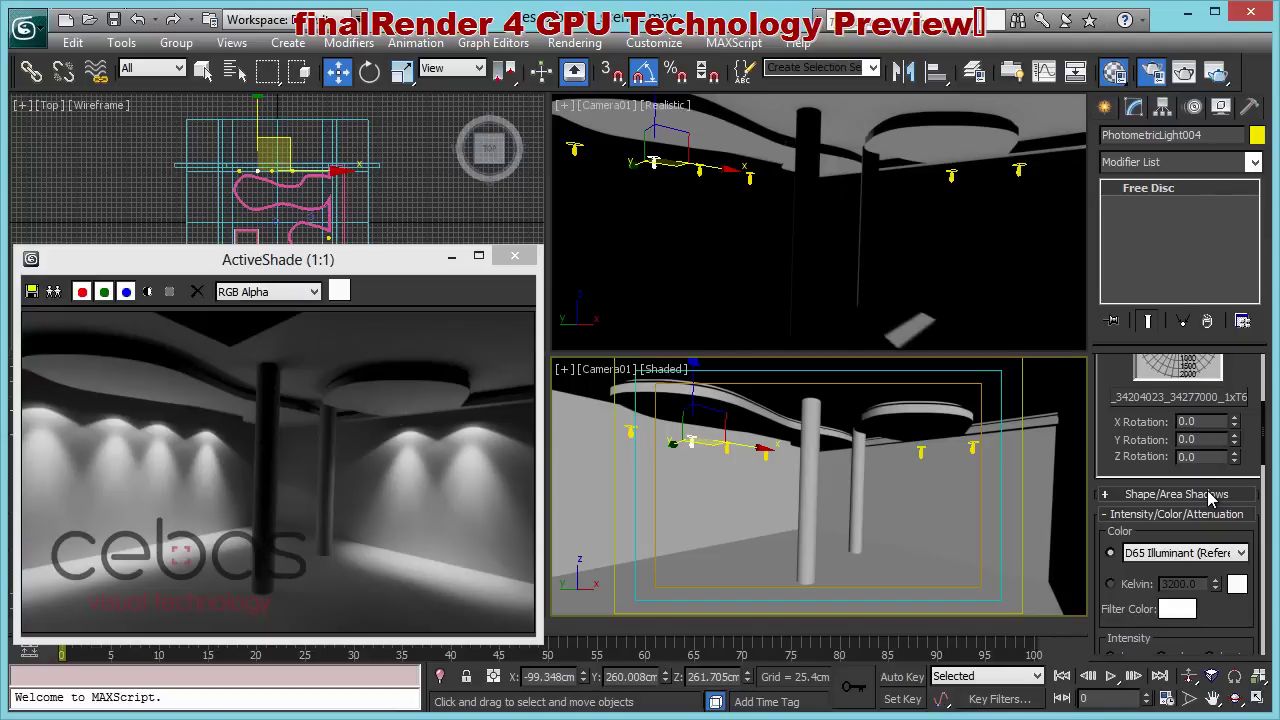
scroll(1213, 488, "up", 10)
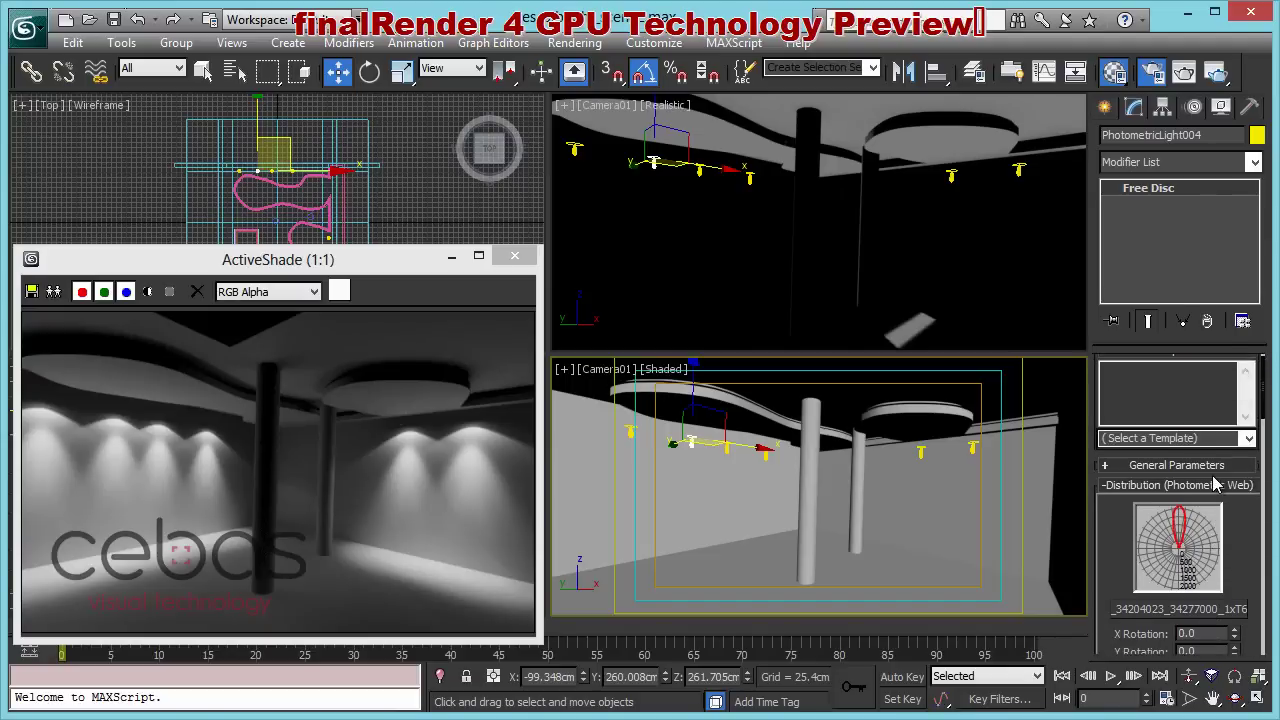
scroll(1213, 487, "down", 10)
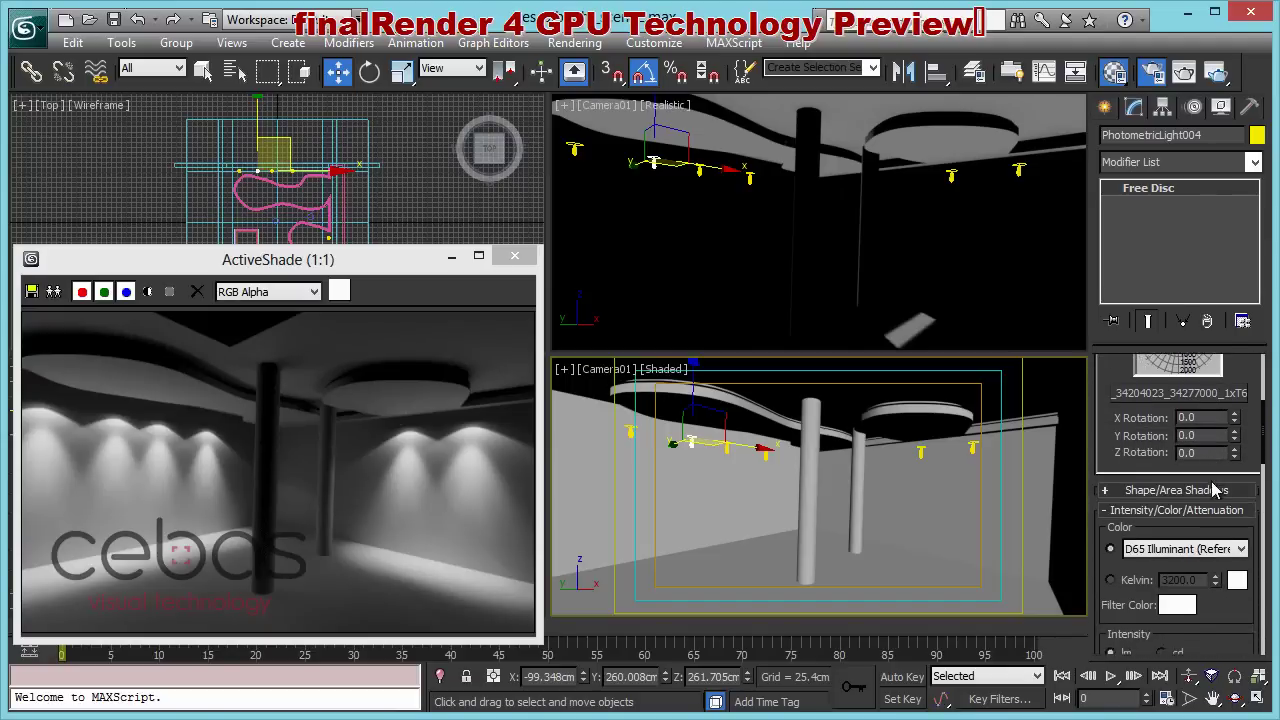
scroll(1213, 488, "down", 5)
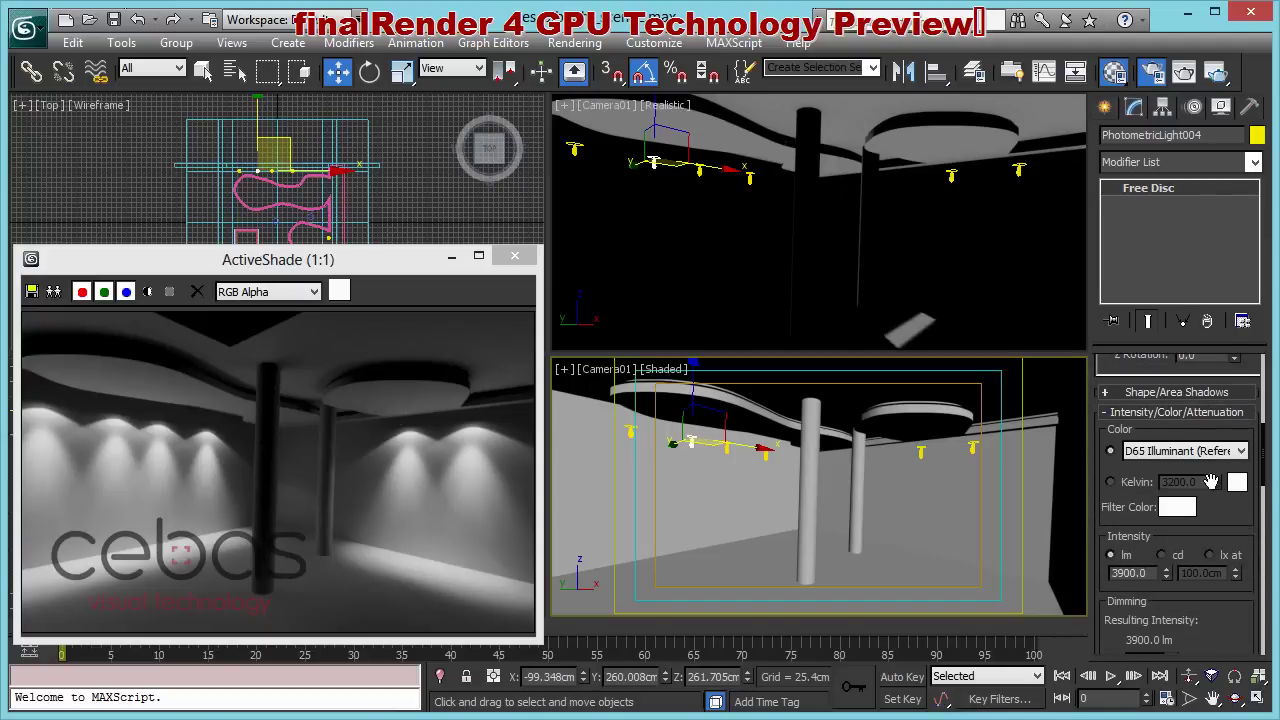
right_click(1165, 574)
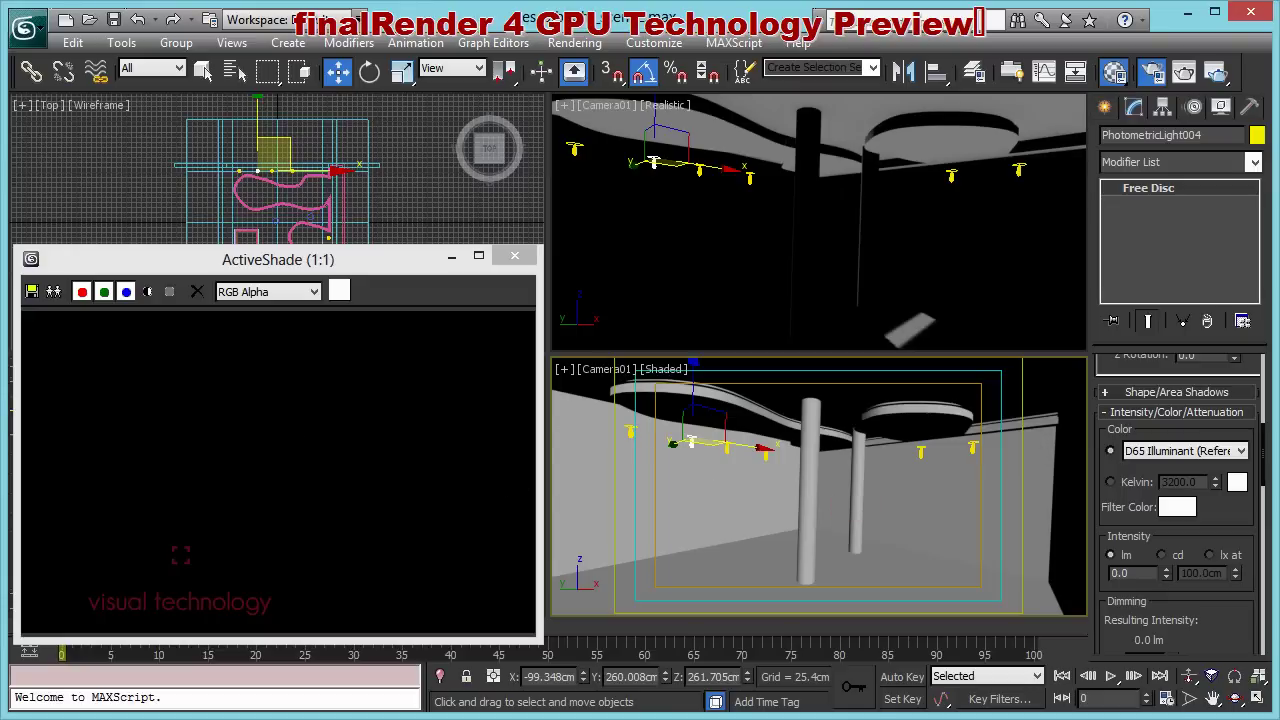
Step: Bring up the fR-Light settings of Material #2 in the Material Editor and move the editor clear of the viewports
key("m")
left_click_drag(45, 52, 421, 22)
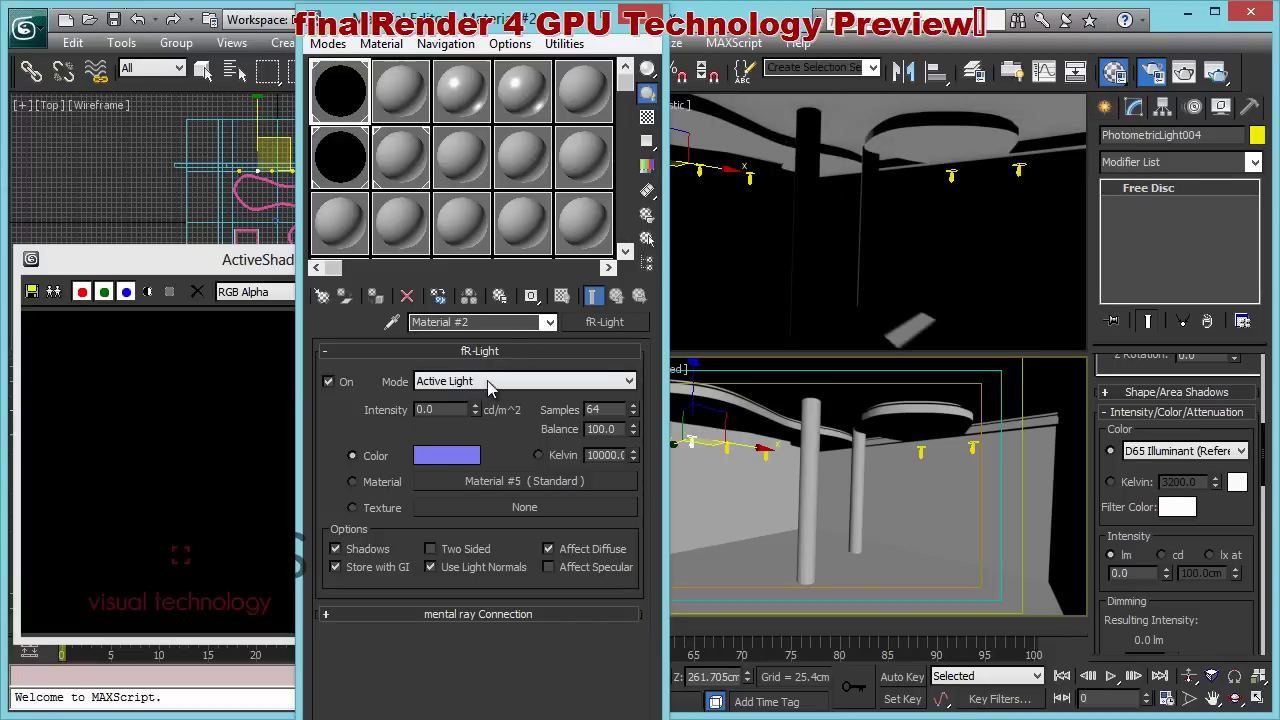
left_click_drag(525, 26, 0, 30)
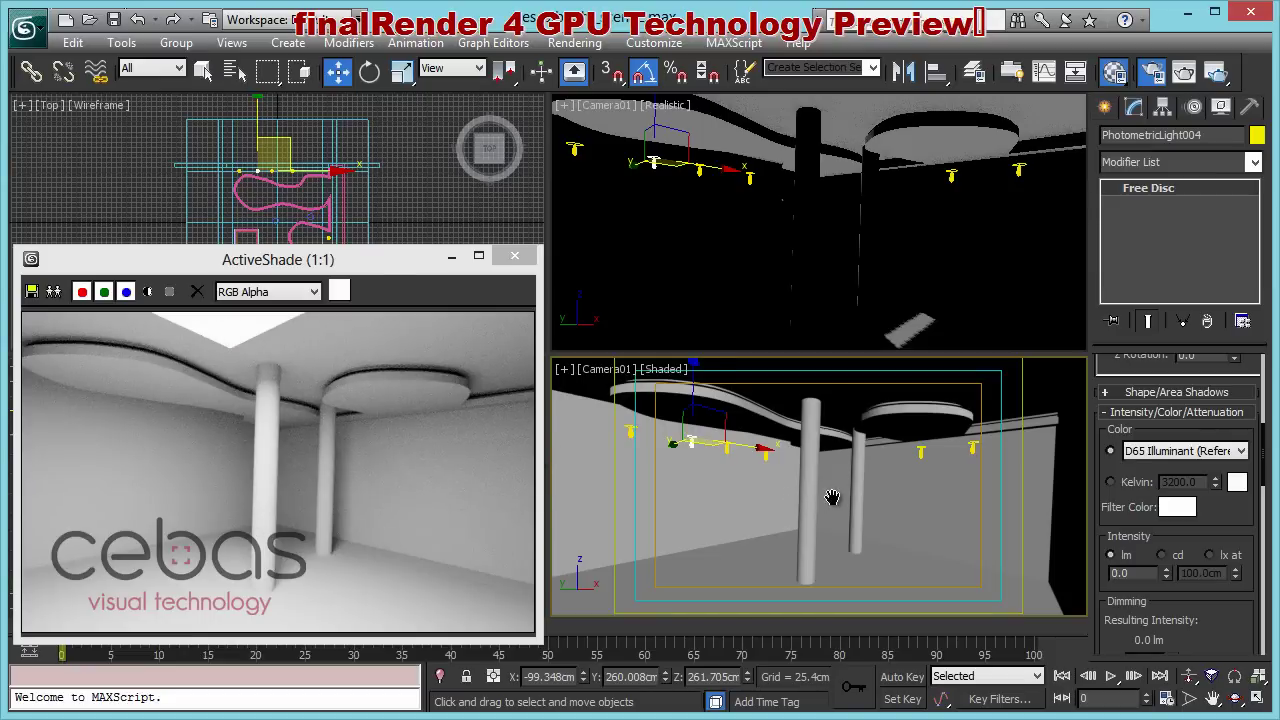
Step: Pan Camera01 sideways and back and try dollying it to check how the ActiveShade render responds
mouse_move(832, 497)
left_mouse_down()
mouse_move(737, 491)
mouse_move(845, 492)
left_mouse_up()
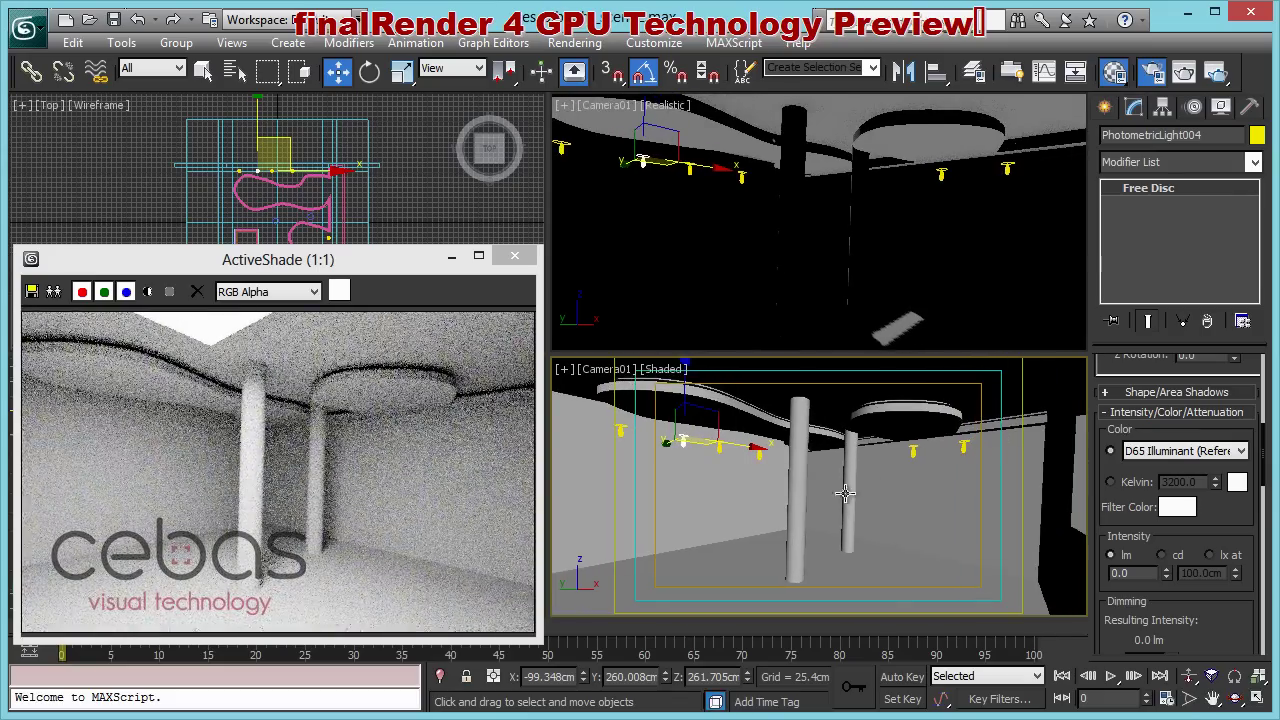
mouse_move(845, 492)
middle_mouse_down()
mouse_move(809, 500)
mouse_move(876, 495)
mouse_move(837, 489)
middle_mouse_up()
left_click(1187, 676)
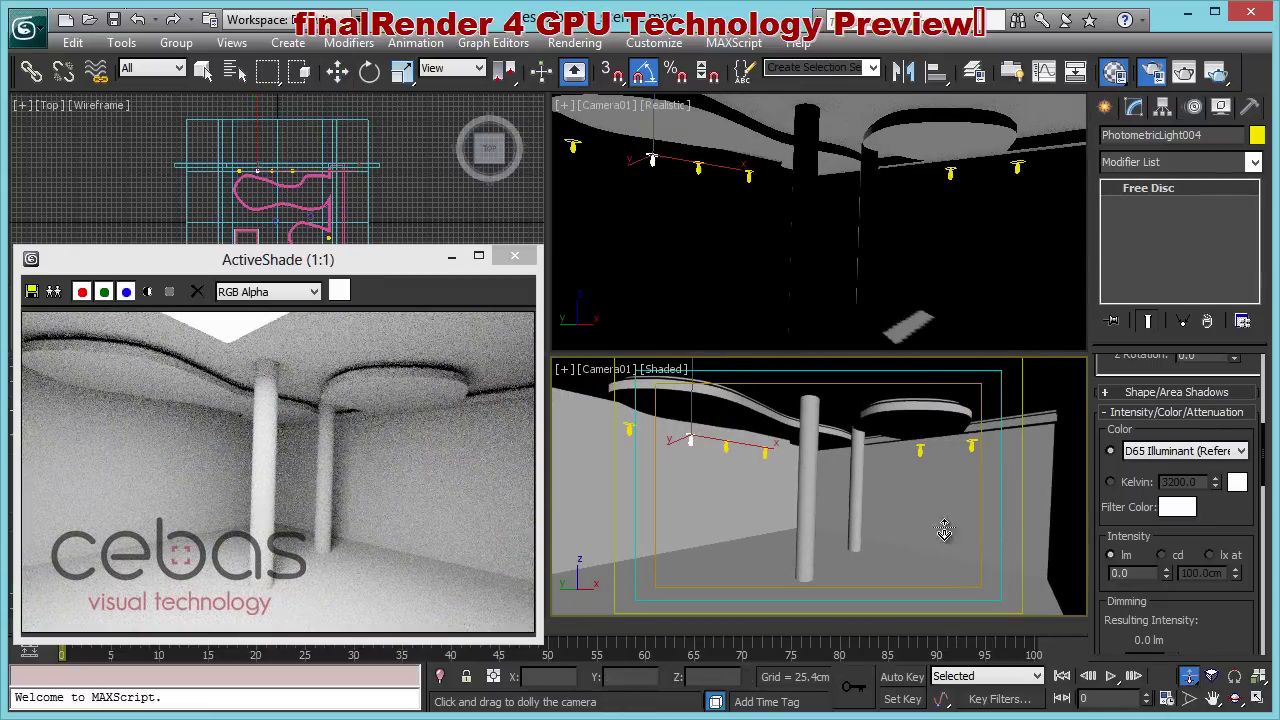
left_click_drag(944, 531, 838, 510)
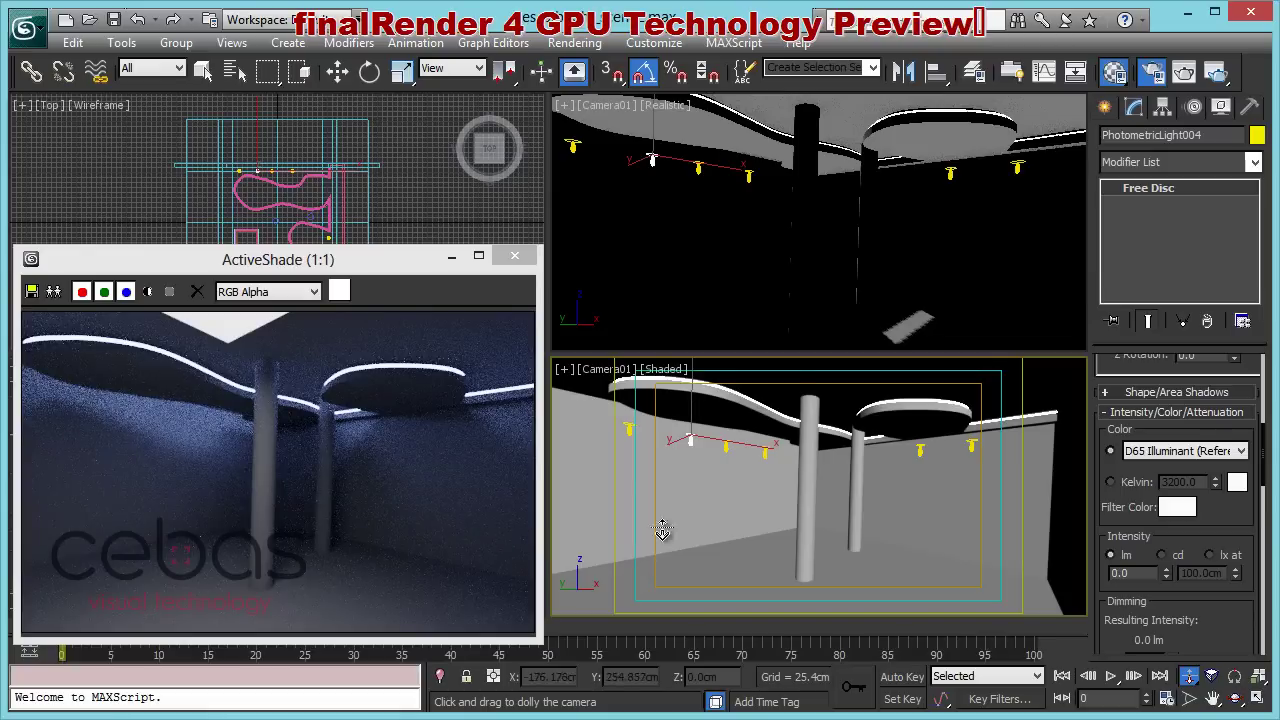
Step: Set the selected photometric light's intensity to 3900 lm
left_click(1147, 572)
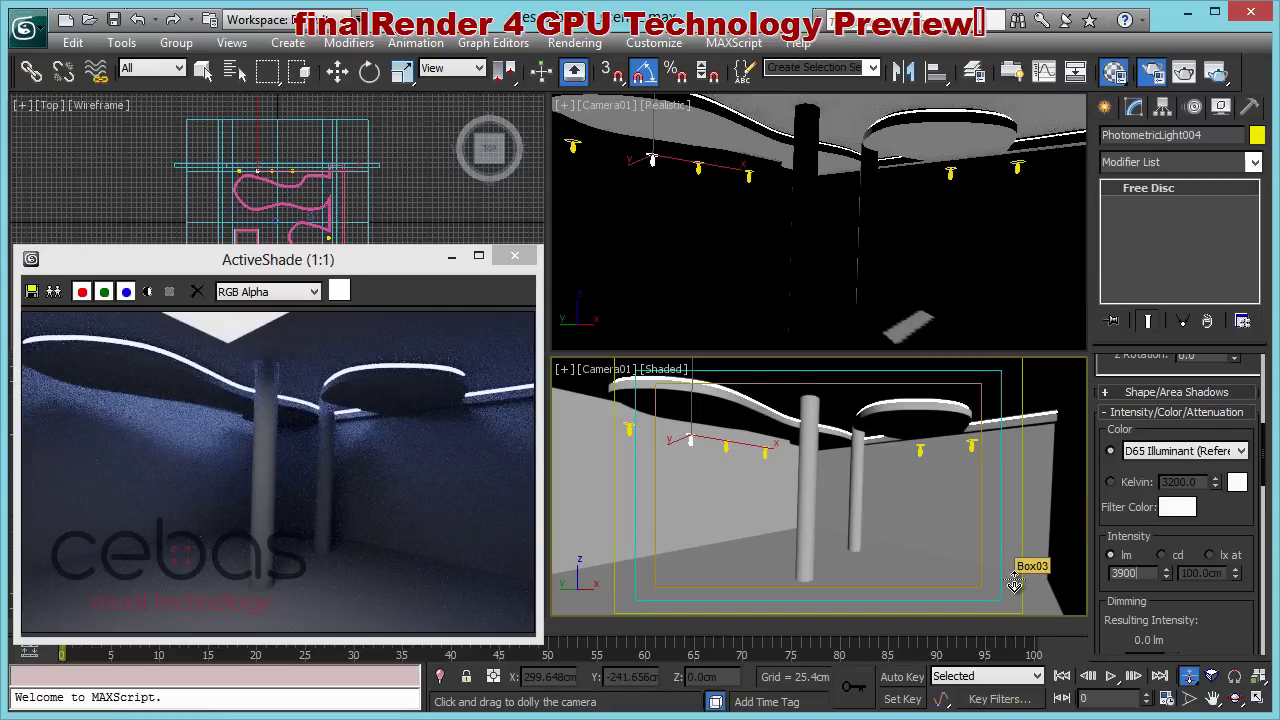
key("Return")
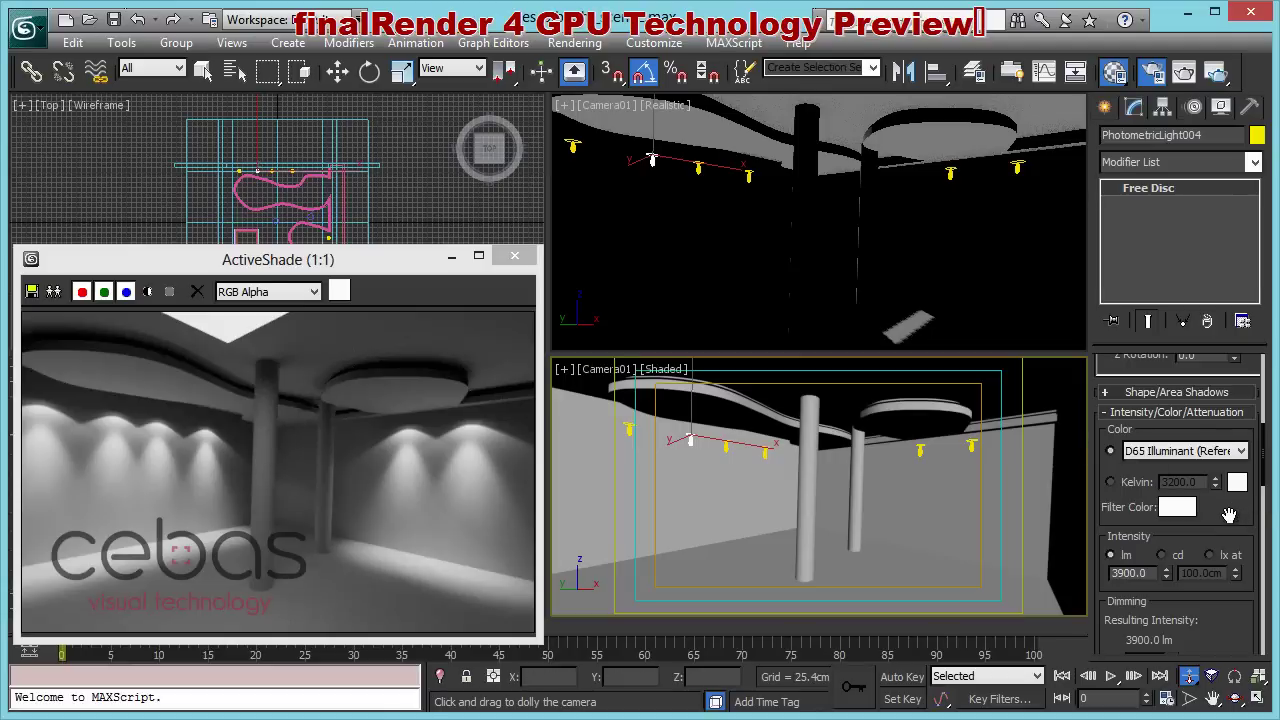
Step: Load ERCO_89361023_1xMRC16_35W_36deg.IES as the selected light's photometric web distribution
scroll(1232, 515, "up", 5)
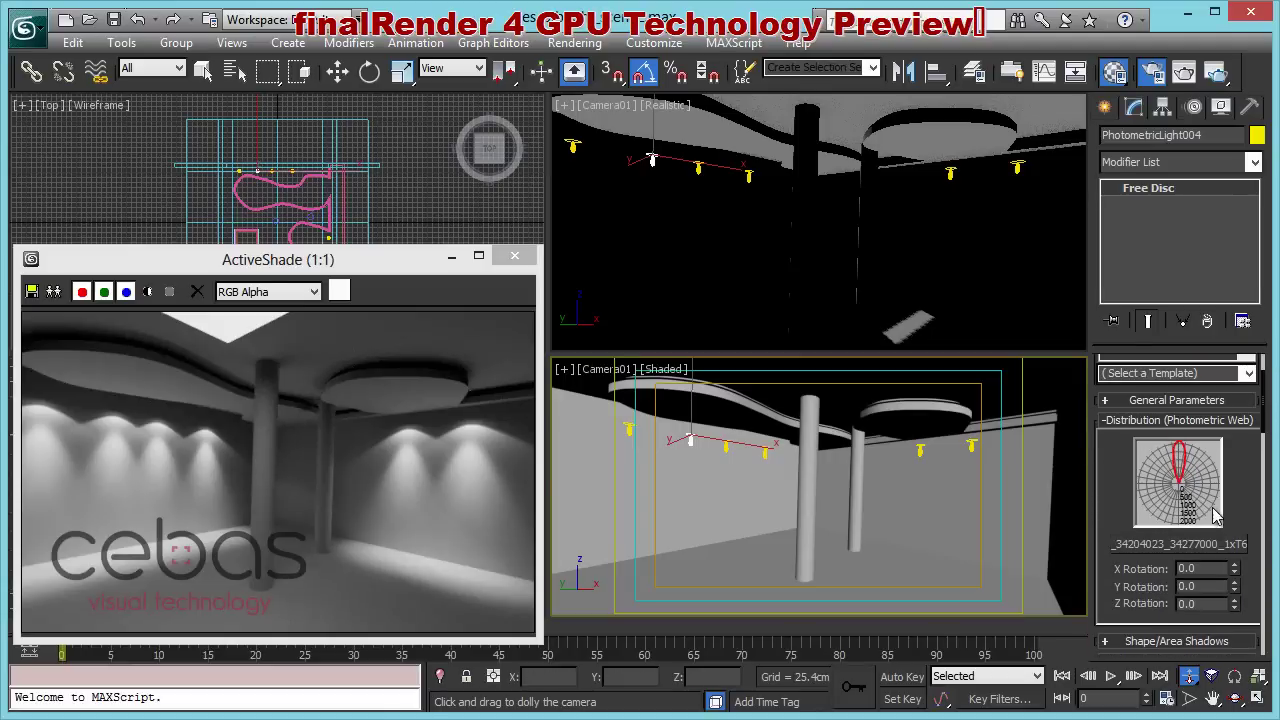
left_click(1220, 545)
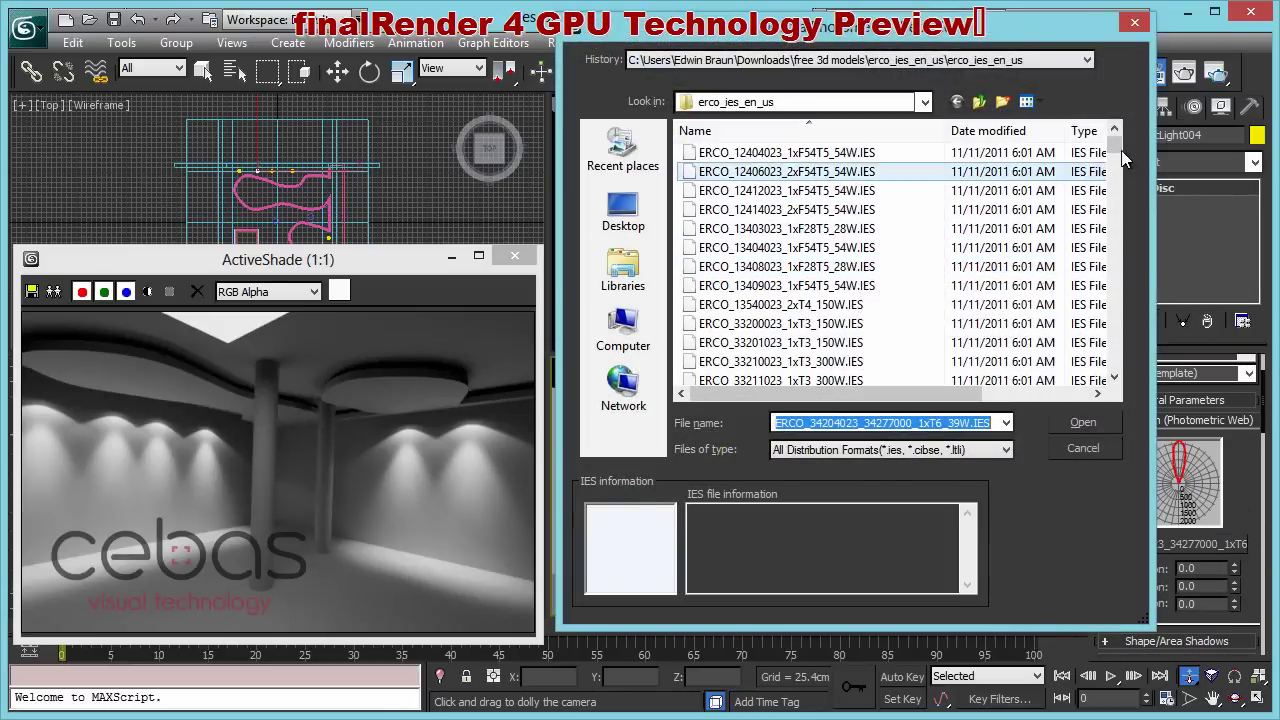
left_click_drag(1114, 146, 1106, 396)
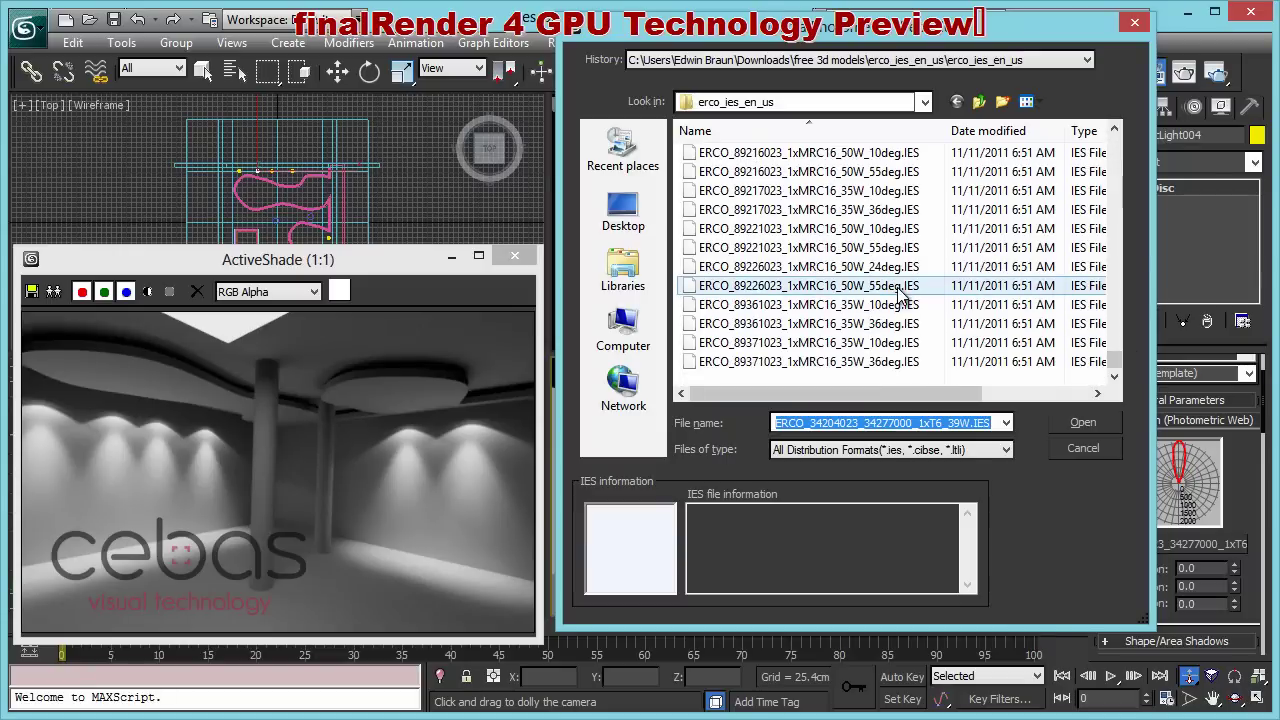
left_click(885, 343)
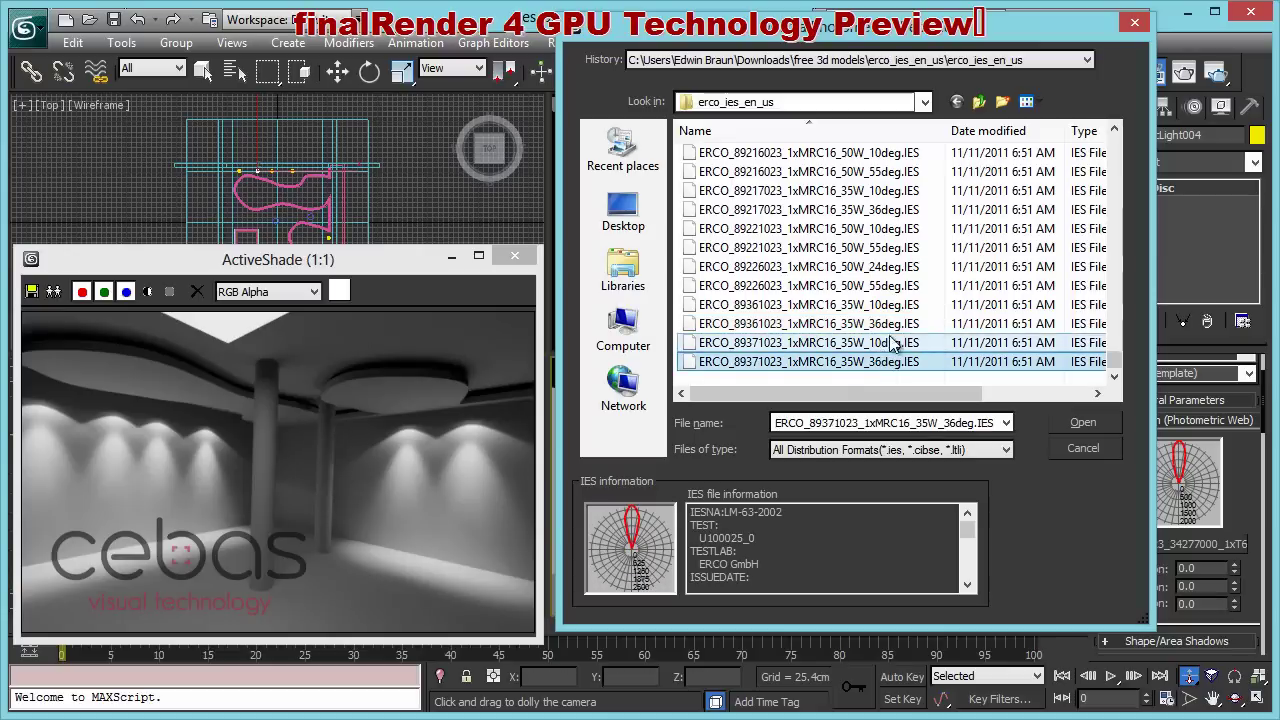
left_click(890, 325)
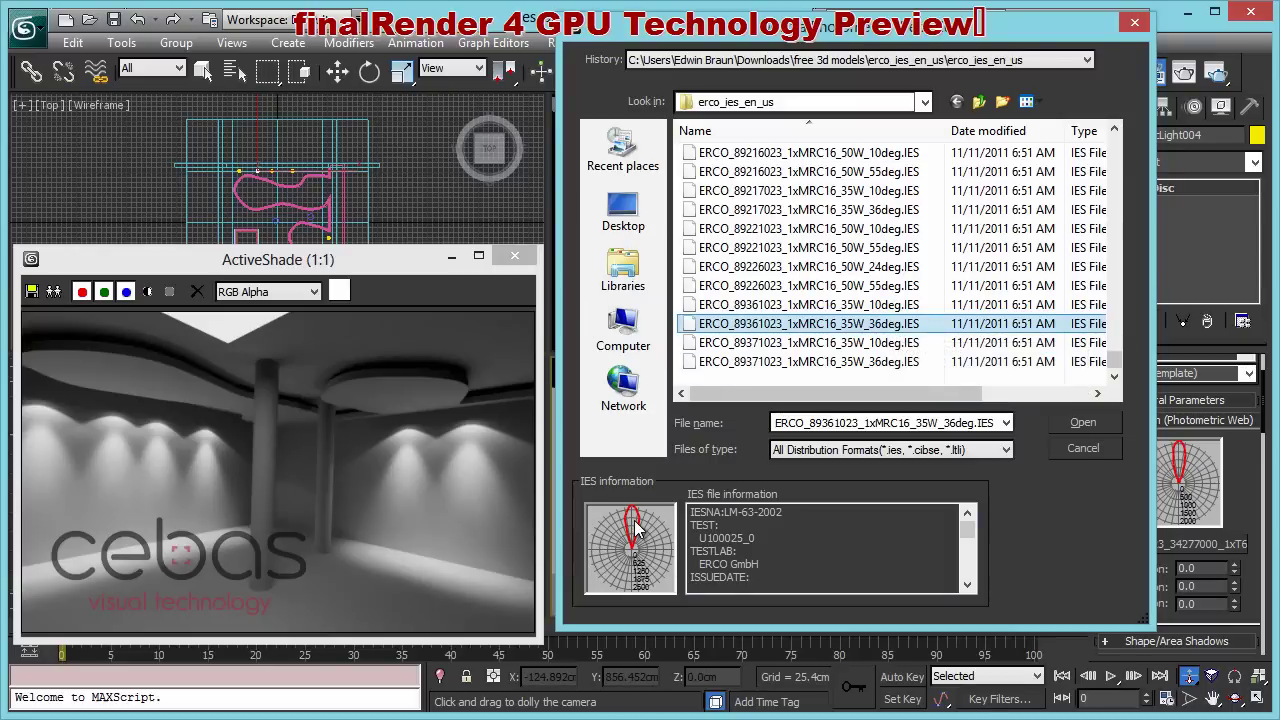
left_click(1088, 424)
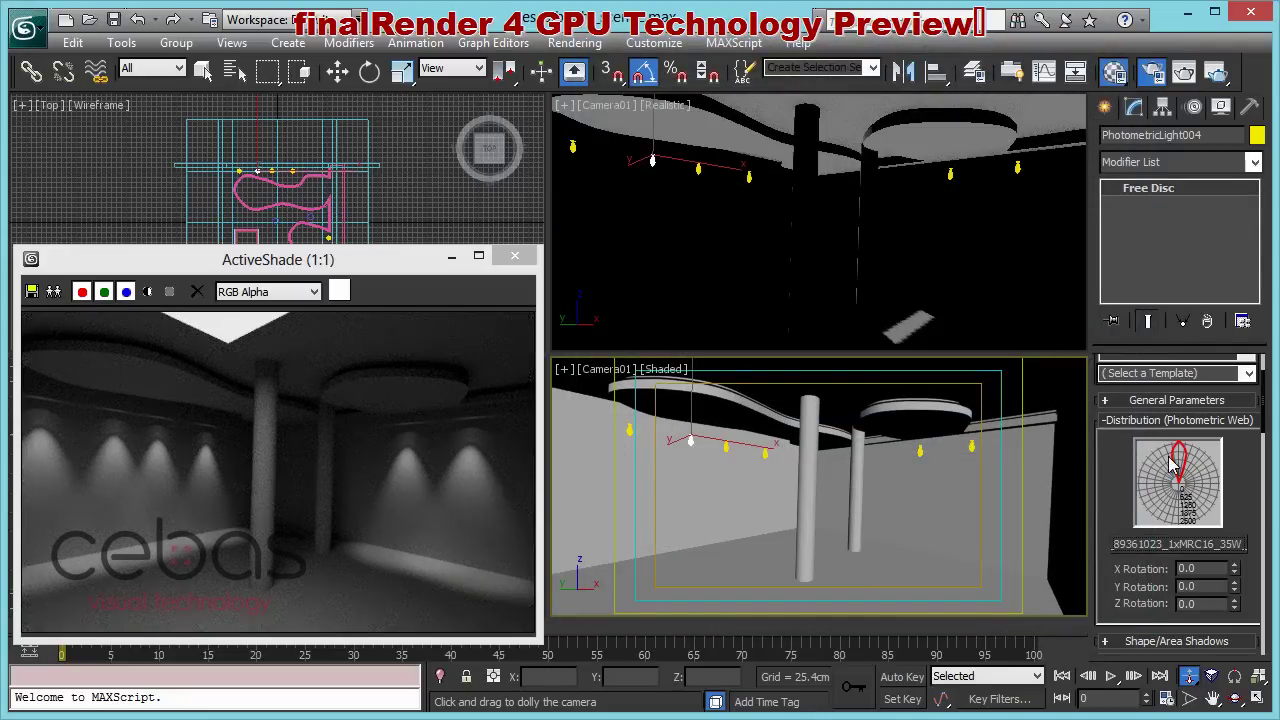
Step: Replace the selected light's photometric web file with ERCO_88131023_1xT4_90W.IES
left_click(1177, 543)
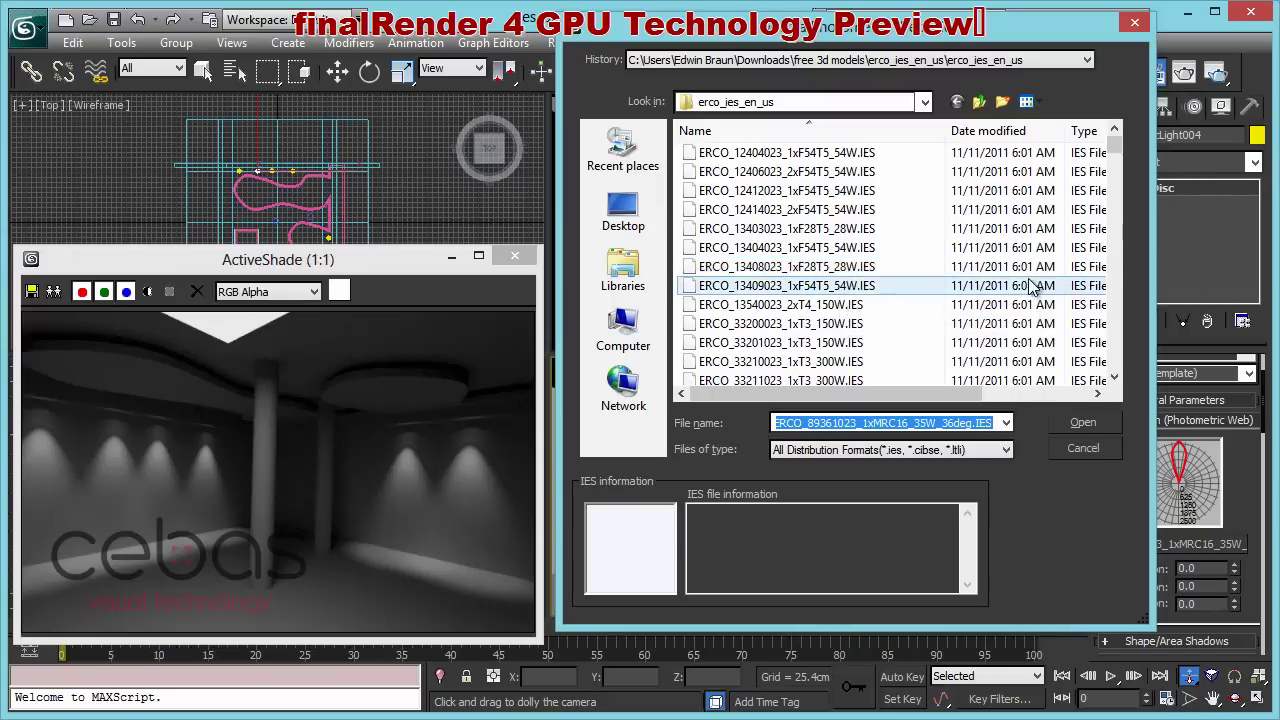
left_click_drag(1116, 141, 1125, 365)
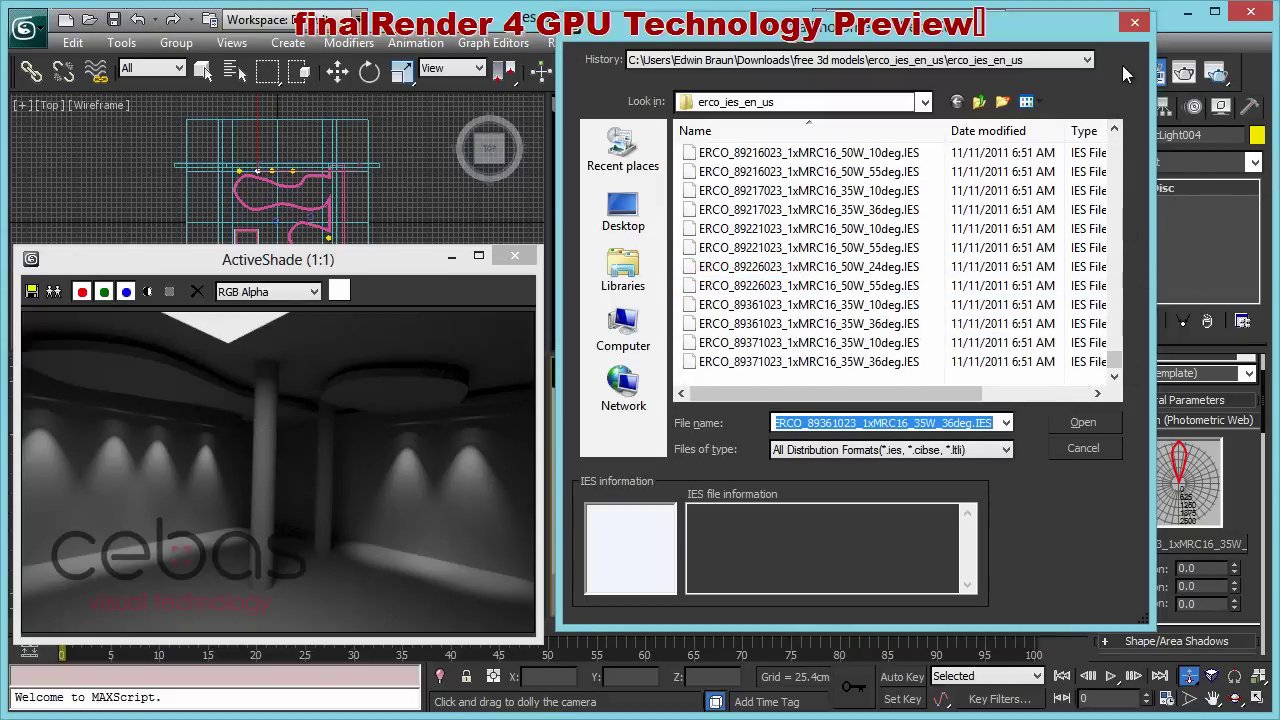
left_click(1115, 131)
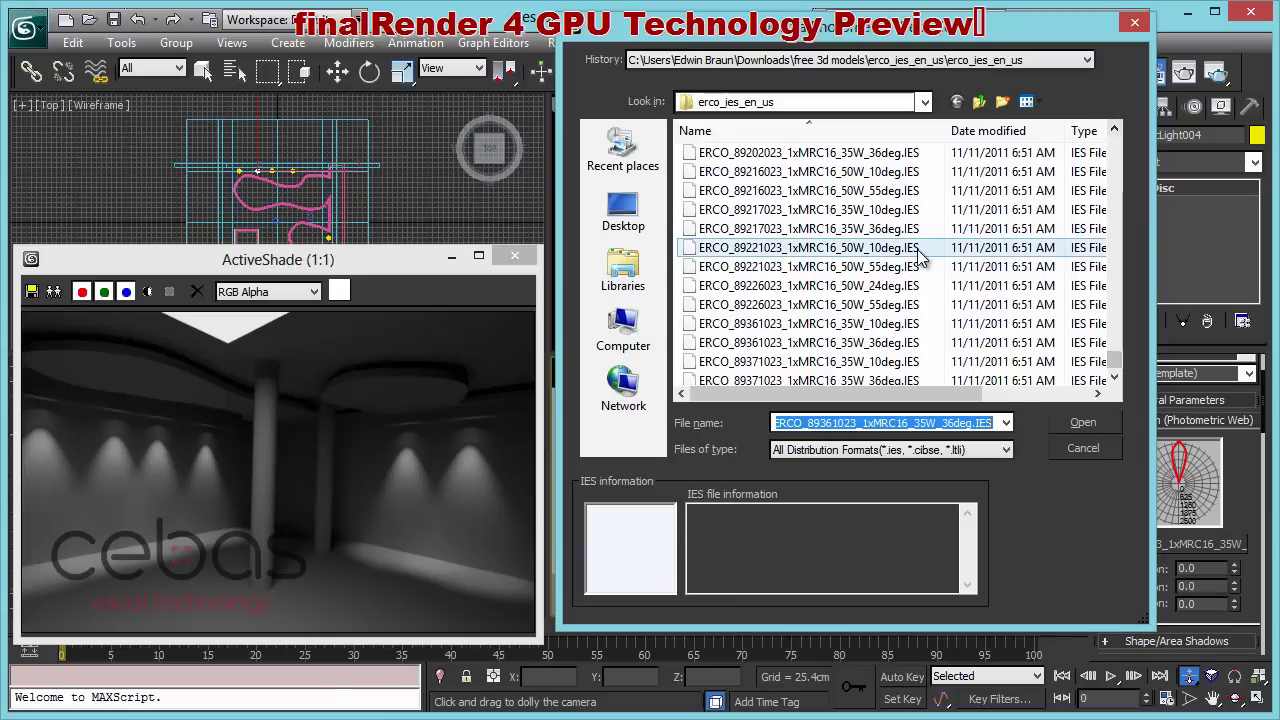
left_click(905, 267)
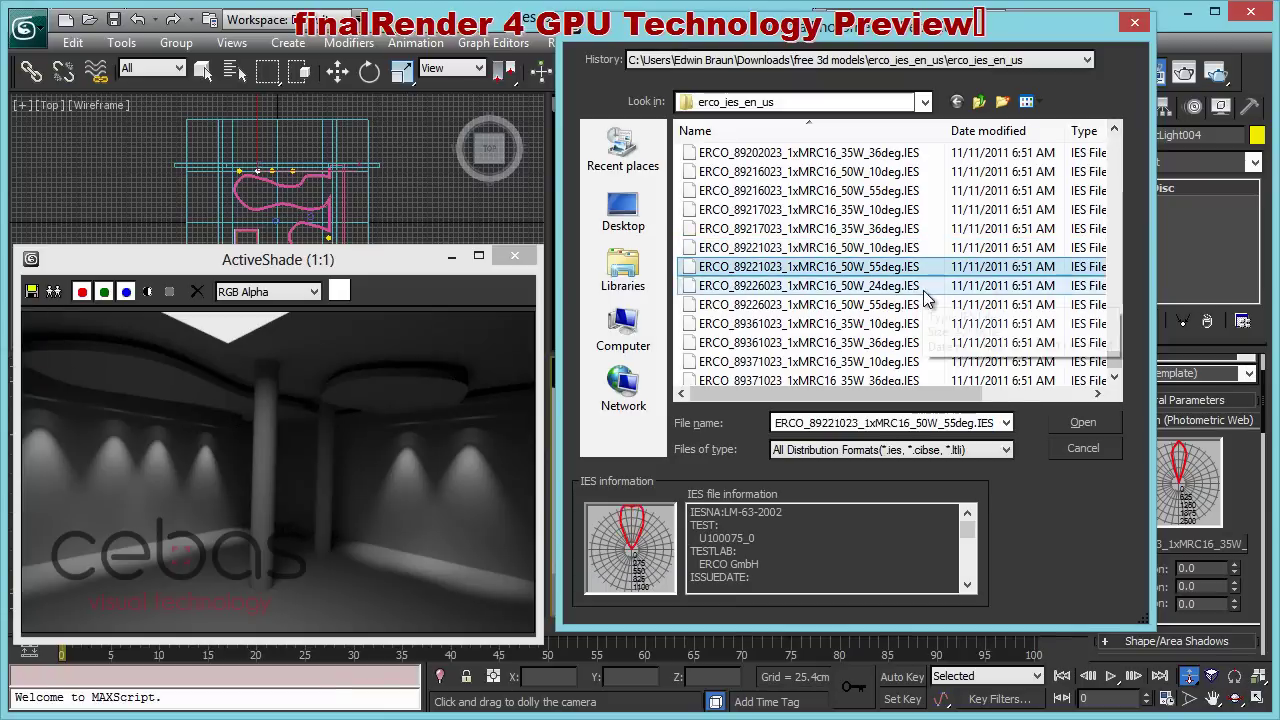
scroll(900, 222, "up", 4)
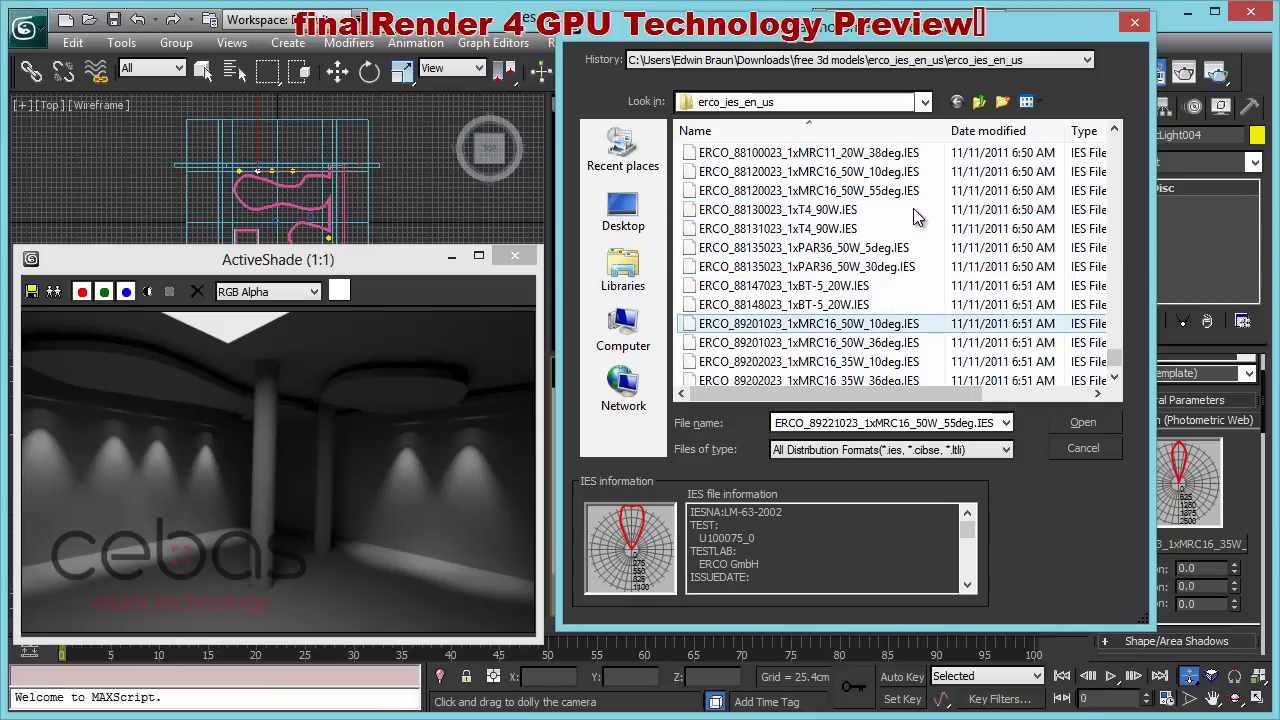
left_click(857, 229)
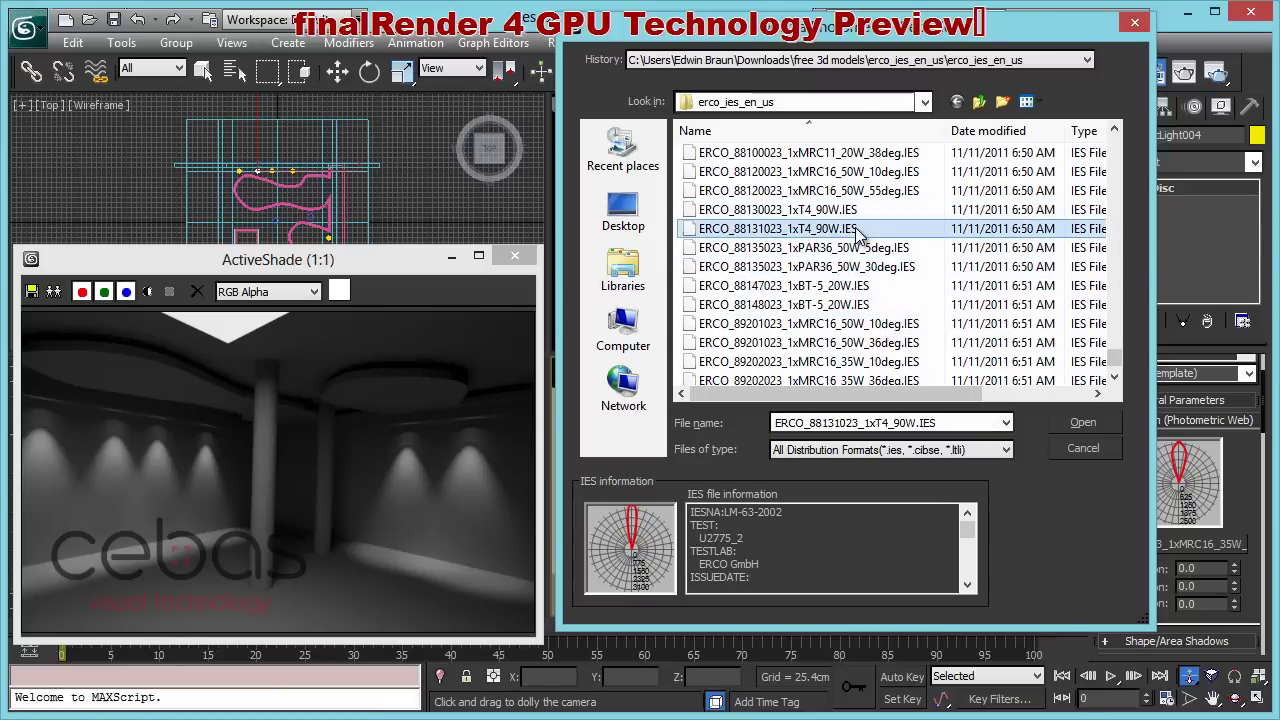
left_click(1083, 422)
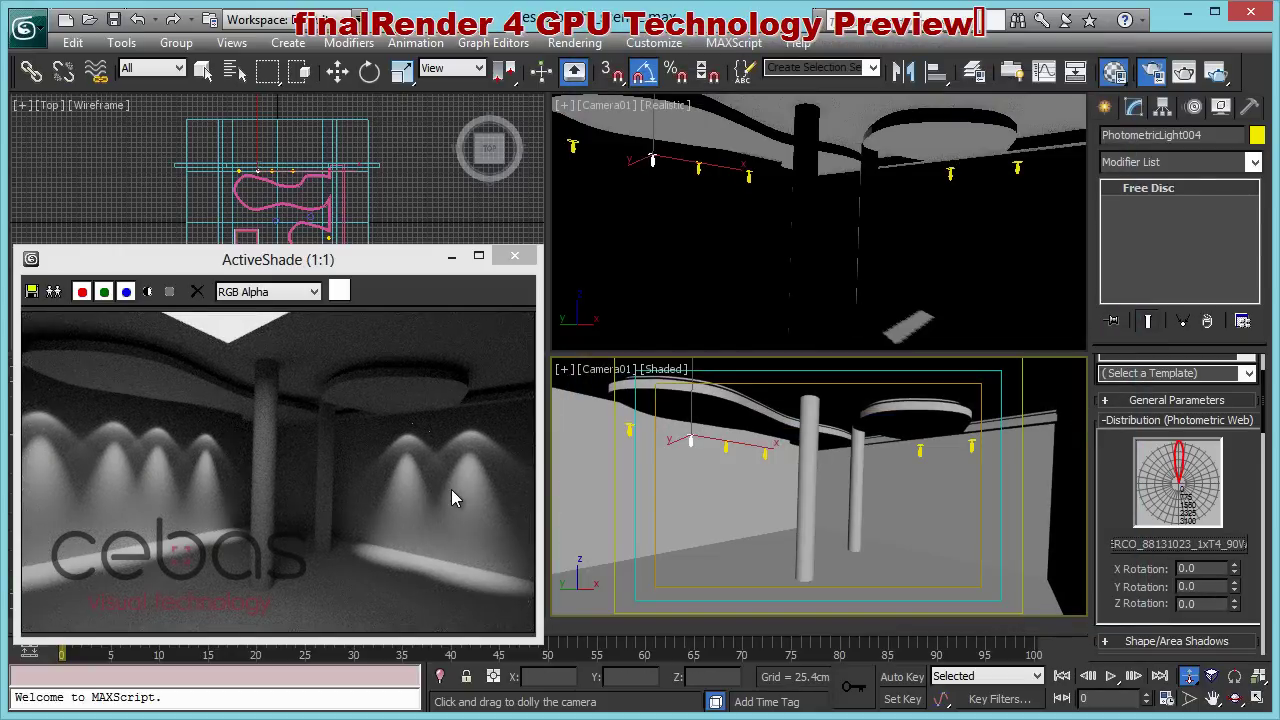
Step: Nudge the selected photometric light and rotate it to about 119 degrees around Z
left_click(337, 72)
left_click_drag(674, 443, 737, 411)
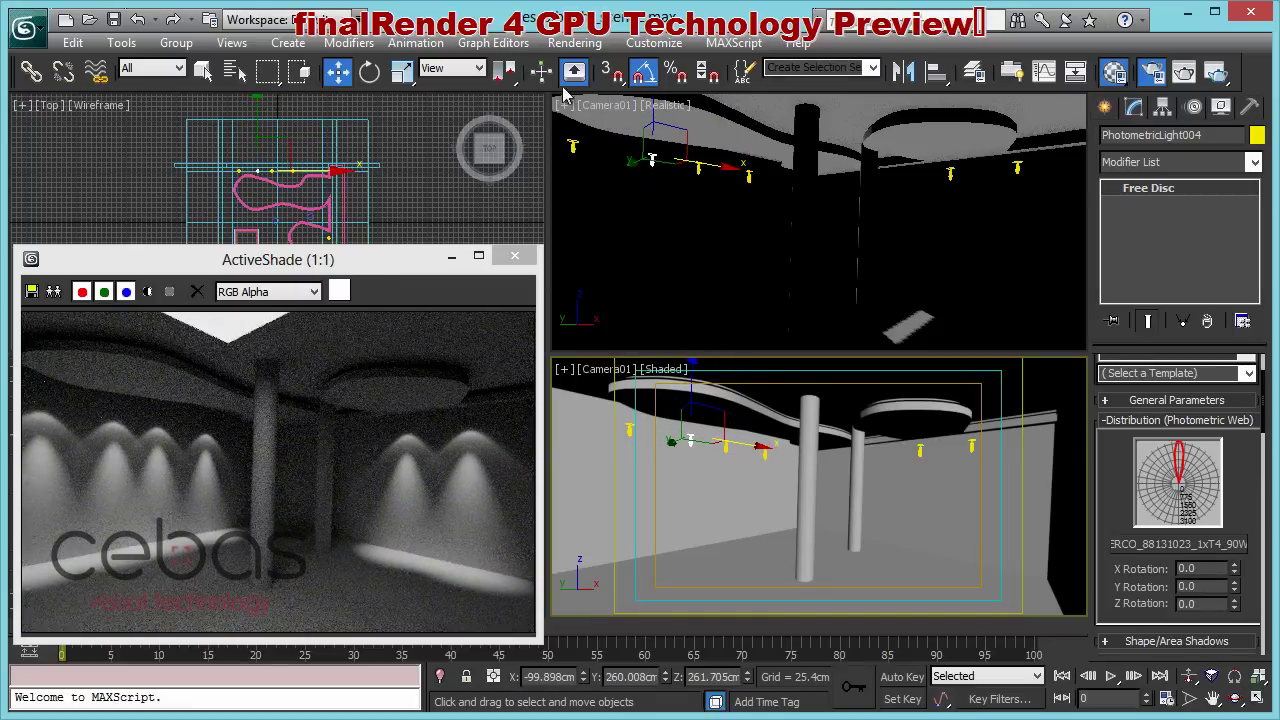
left_click(369, 74)
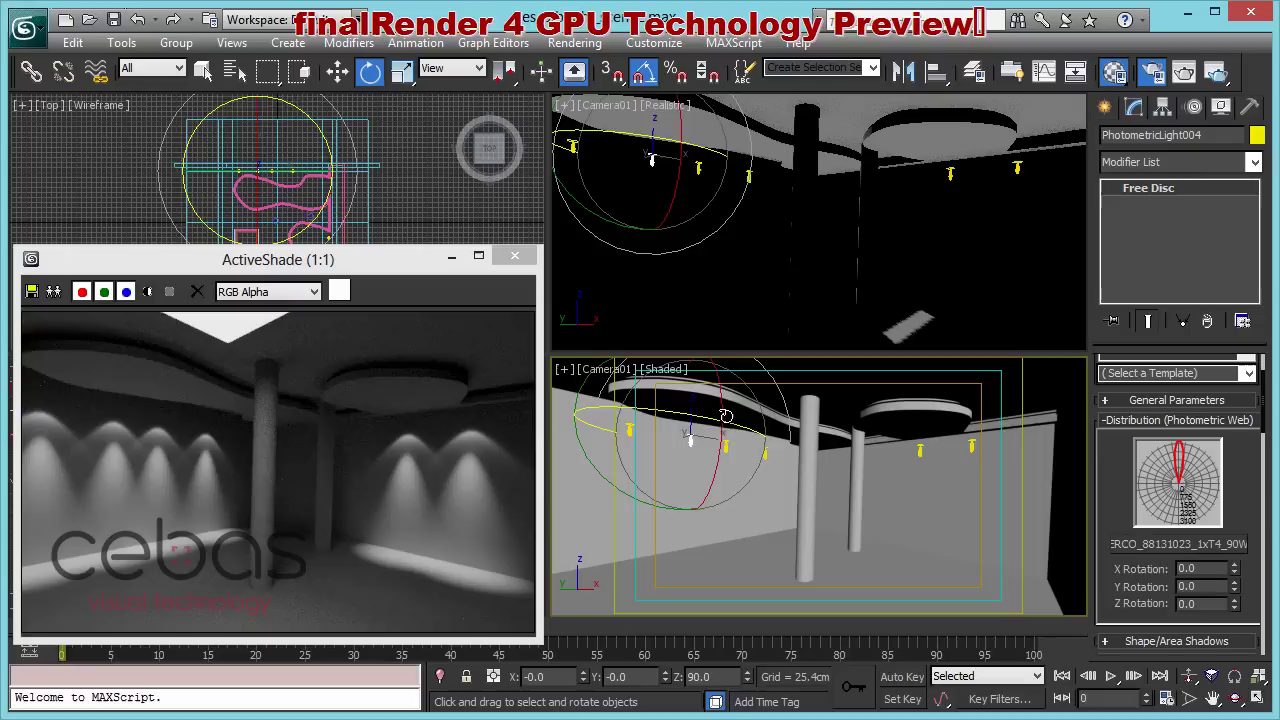
mouse_move(763, 418)
left_mouse_down()
mouse_move(757, 600)
mouse_move(812, 403)
mouse_move(811, 468)
mouse_move(825, 421)
left_mouse_up()
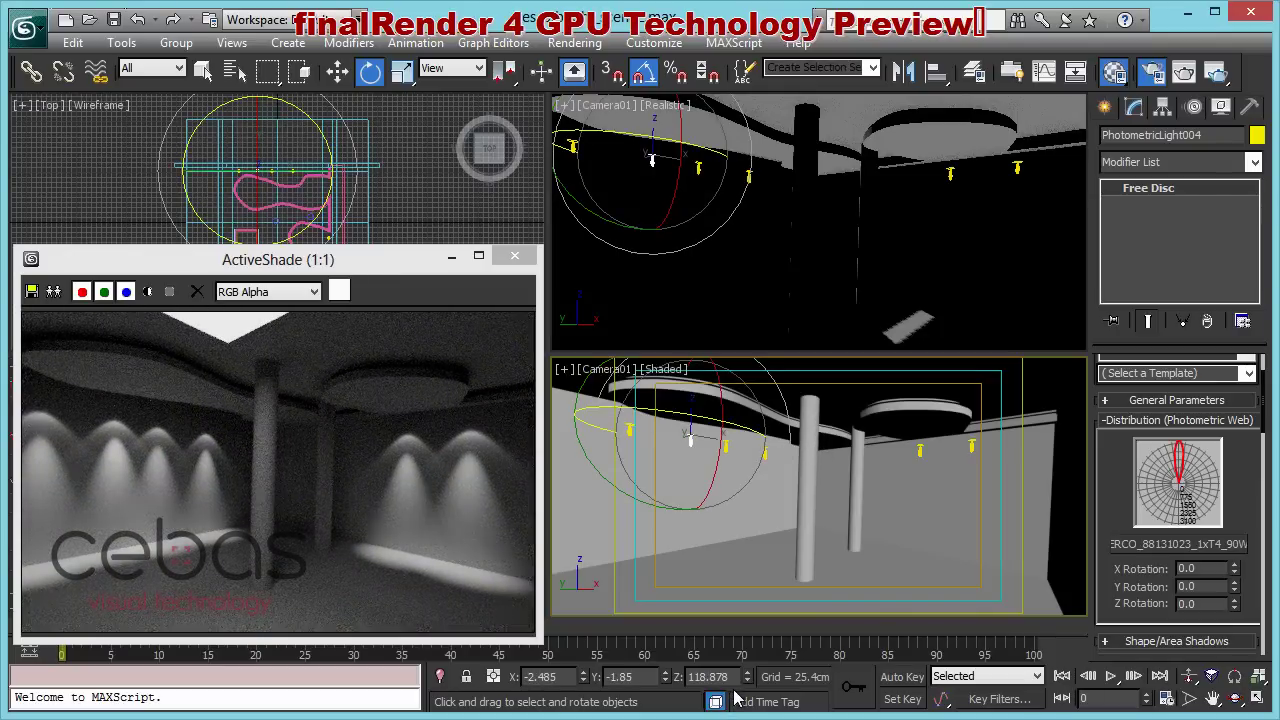
Step: Create a standard box about 226 cm long, 142 cm wide and 198 cm high on the floor near the front column
left_click(1105, 107)
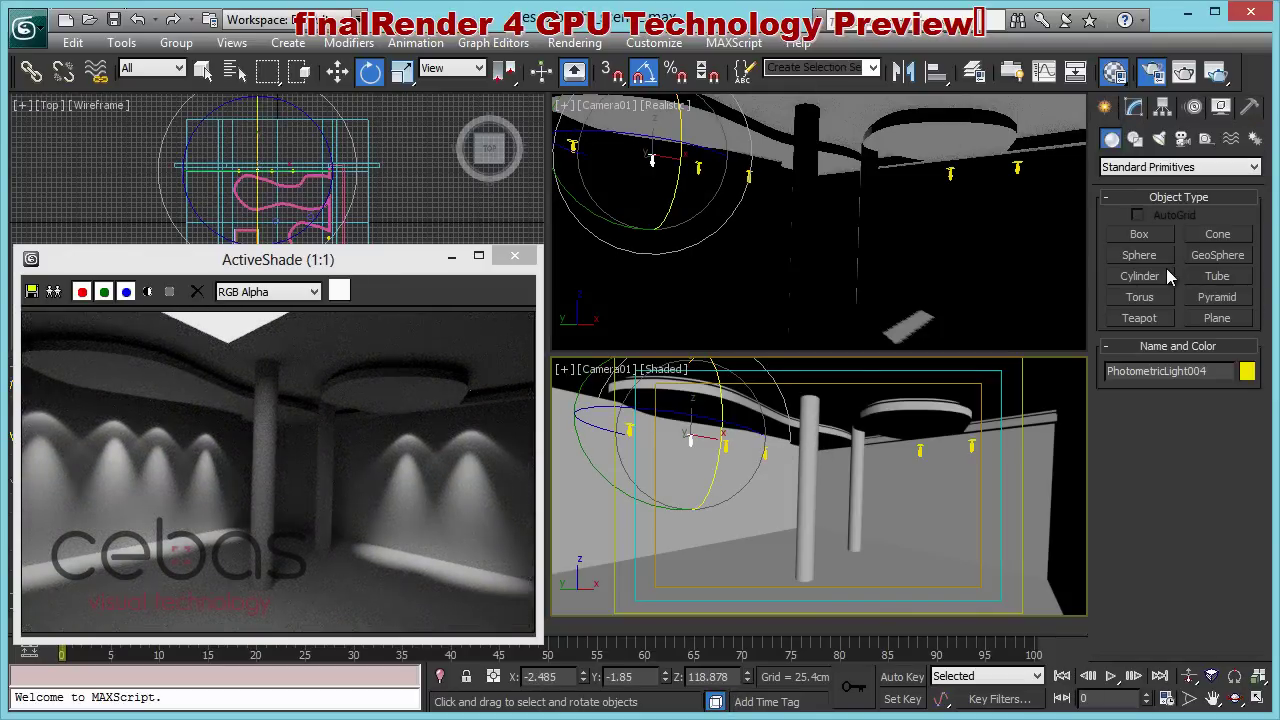
left_click(1150, 236)
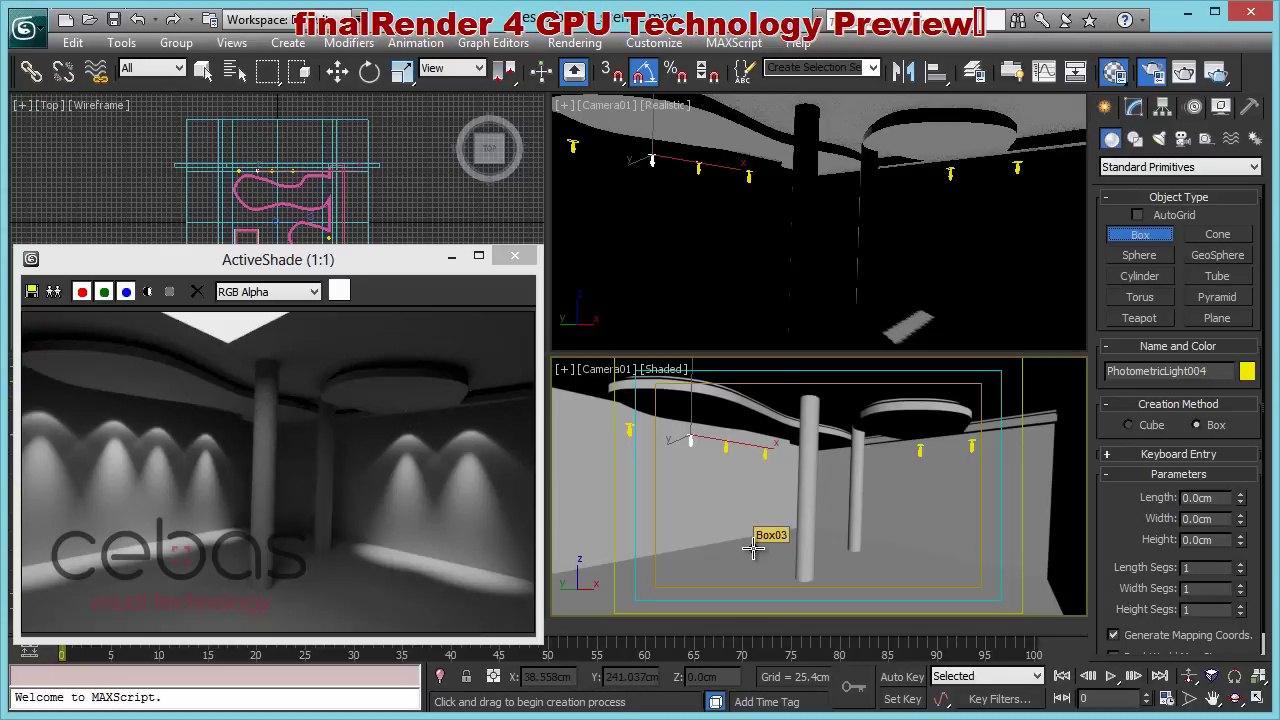
left_click_drag(760, 531, 711, 549)
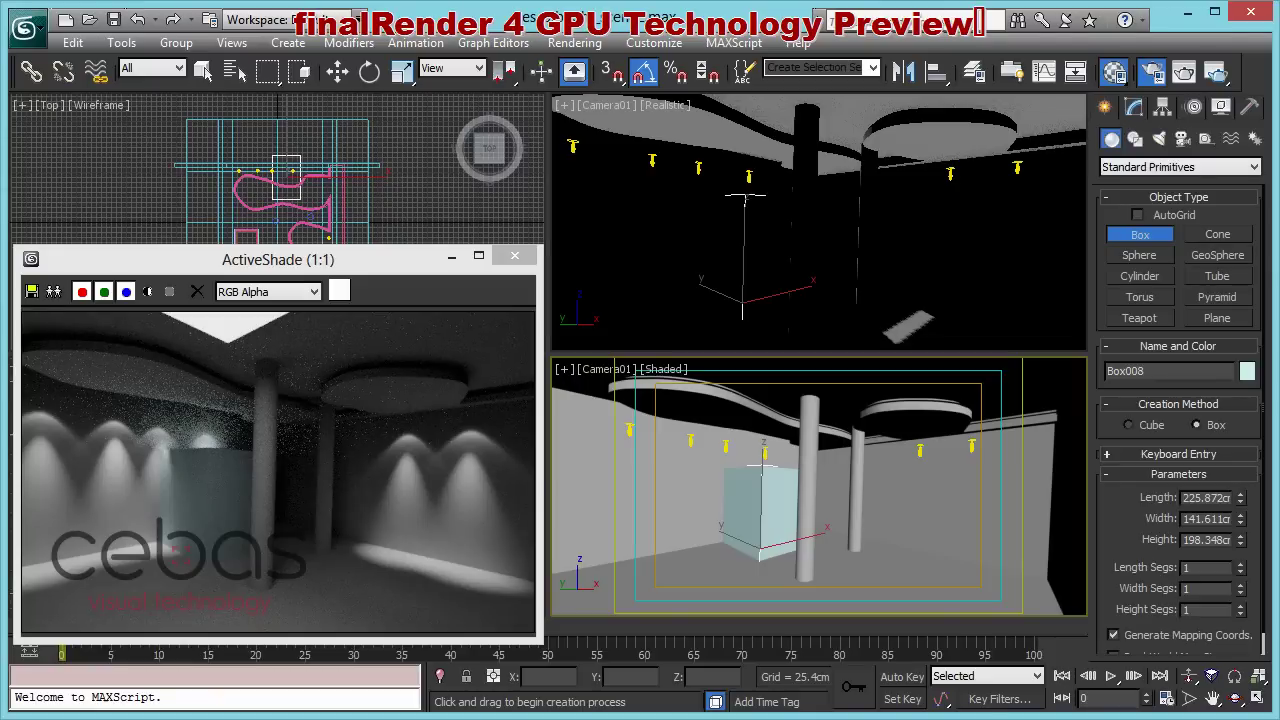
Step: Assign an unused sample material to the new box and set its colour to blue with hue 0.66, saturation 0.908 and value 1.0
key("m")
left_click_drag(768, 630, 760, 510)
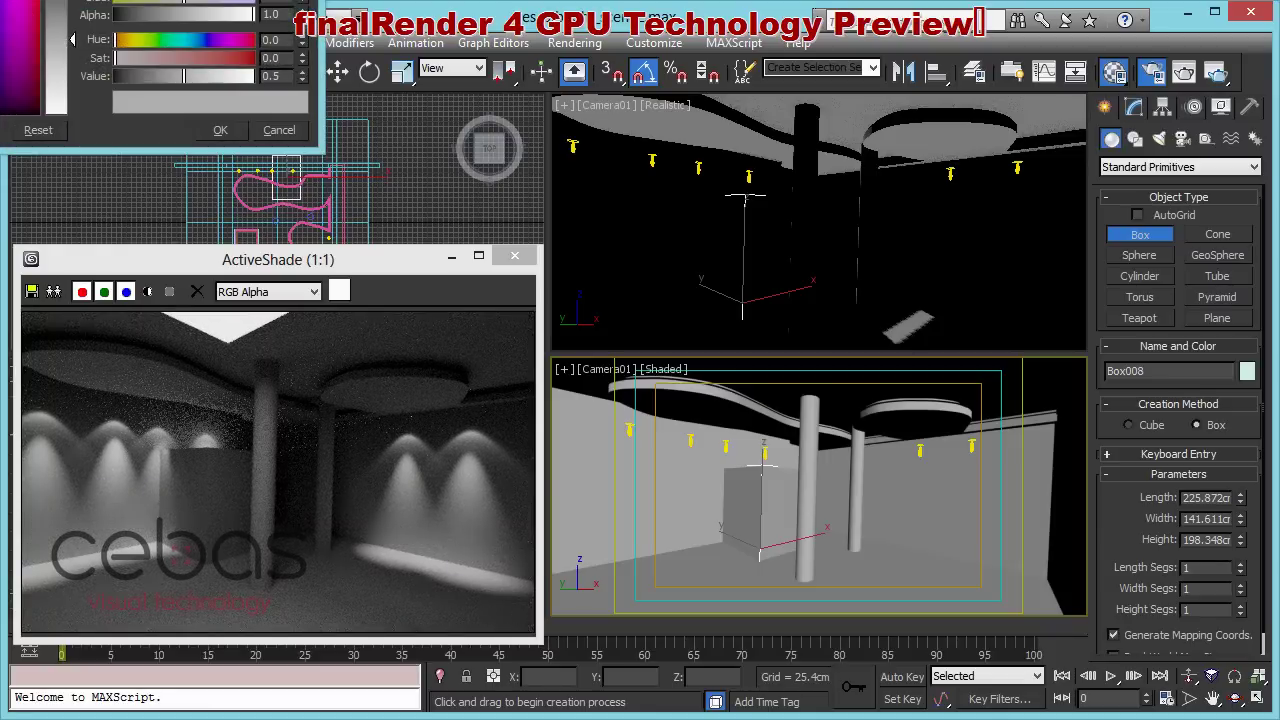
left_click_drag(30, 60, 2, 8)
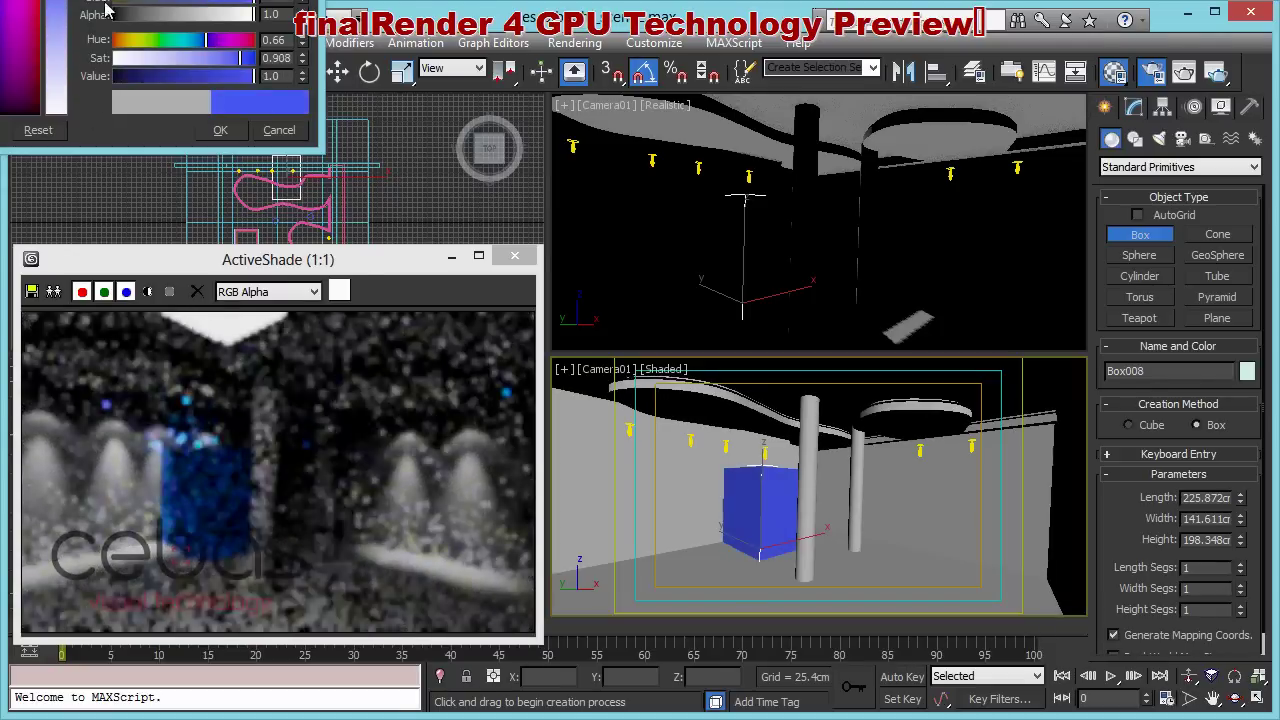
left_click(220, 130)
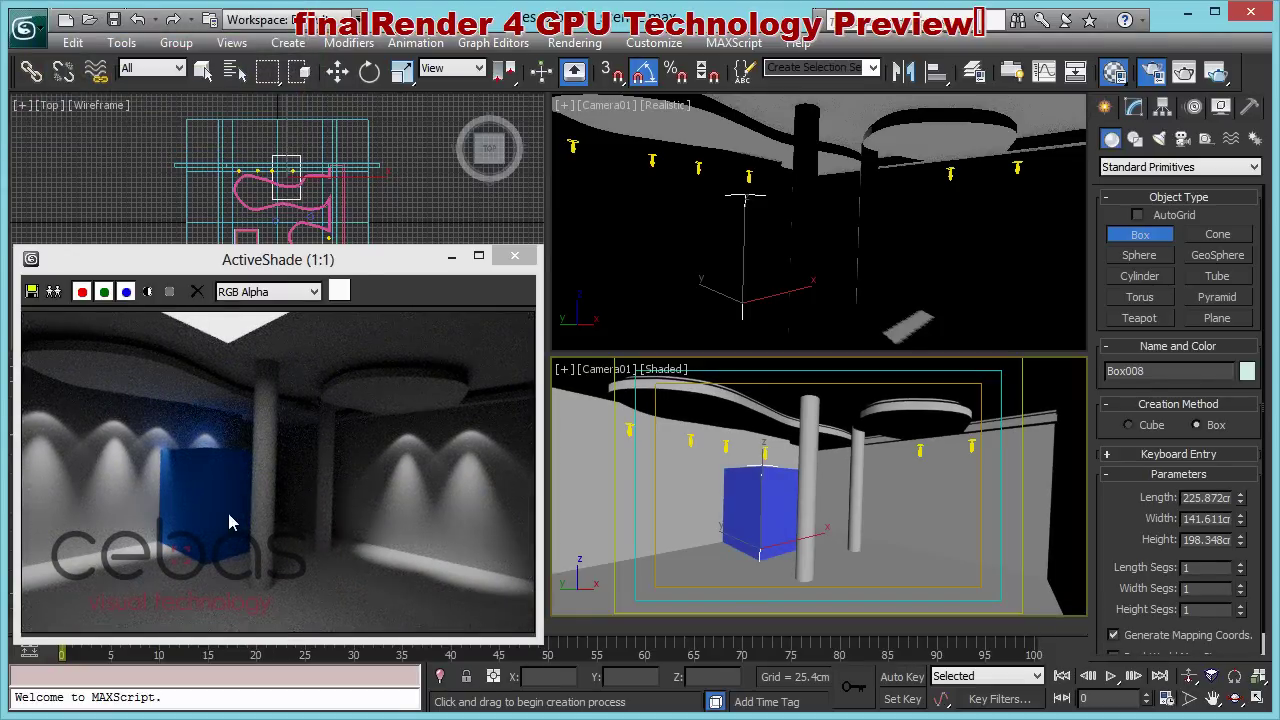
Step: Move the blue box toward the camera and off the floor, to about X -63, Y -66, Z 75 cm
left_click(337, 71)
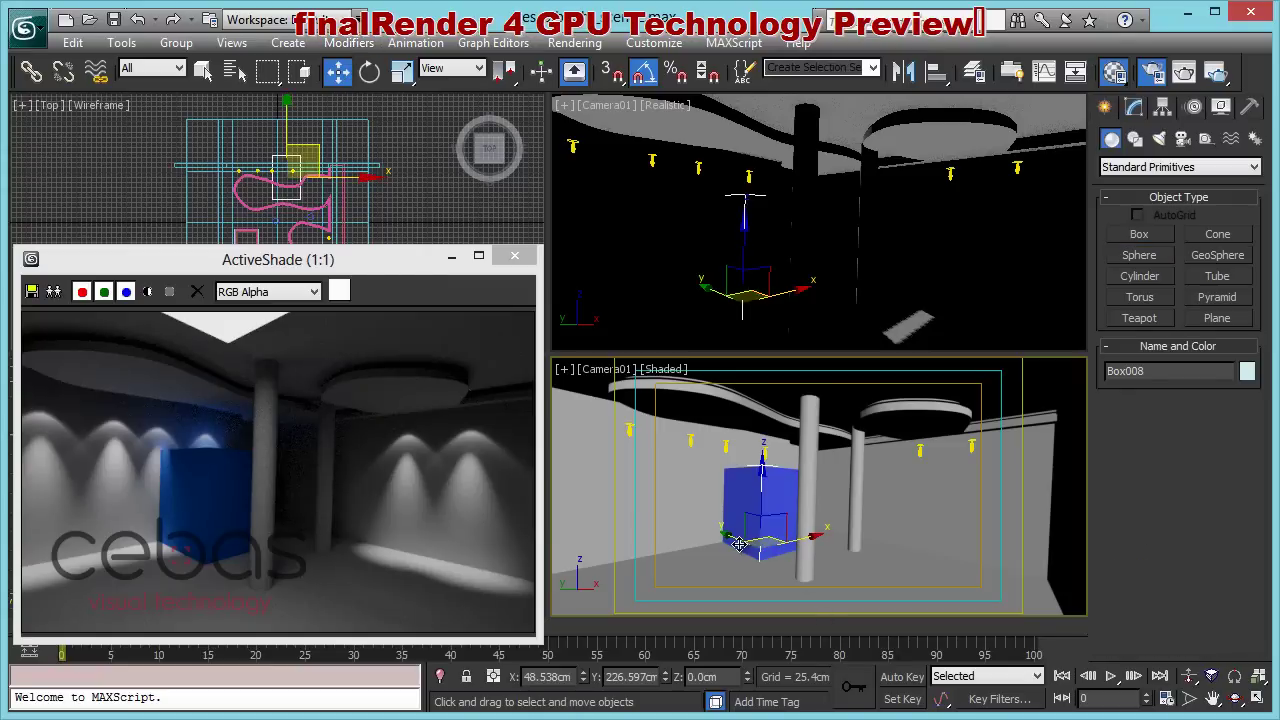
mouse_move(740, 545)
left_mouse_down()
mouse_move(770, 552)
mouse_move(747, 539)
left_mouse_up()
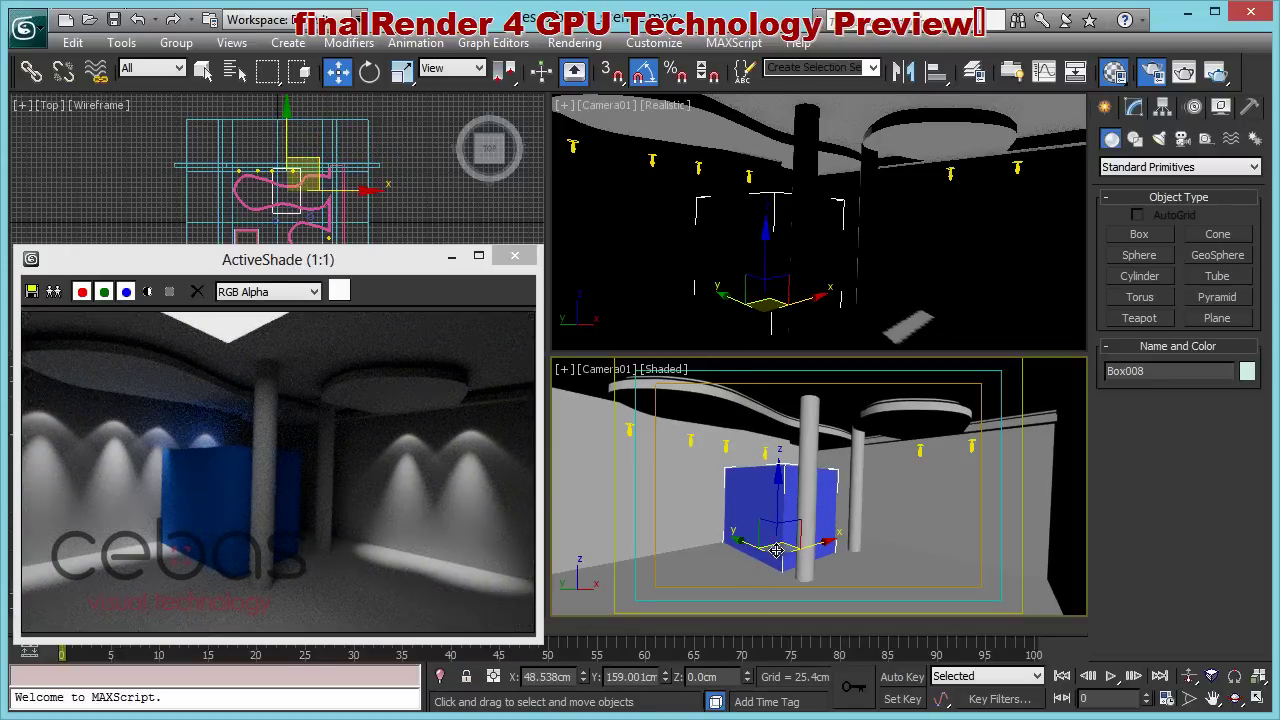
left_click_drag(814, 544, 765, 555)
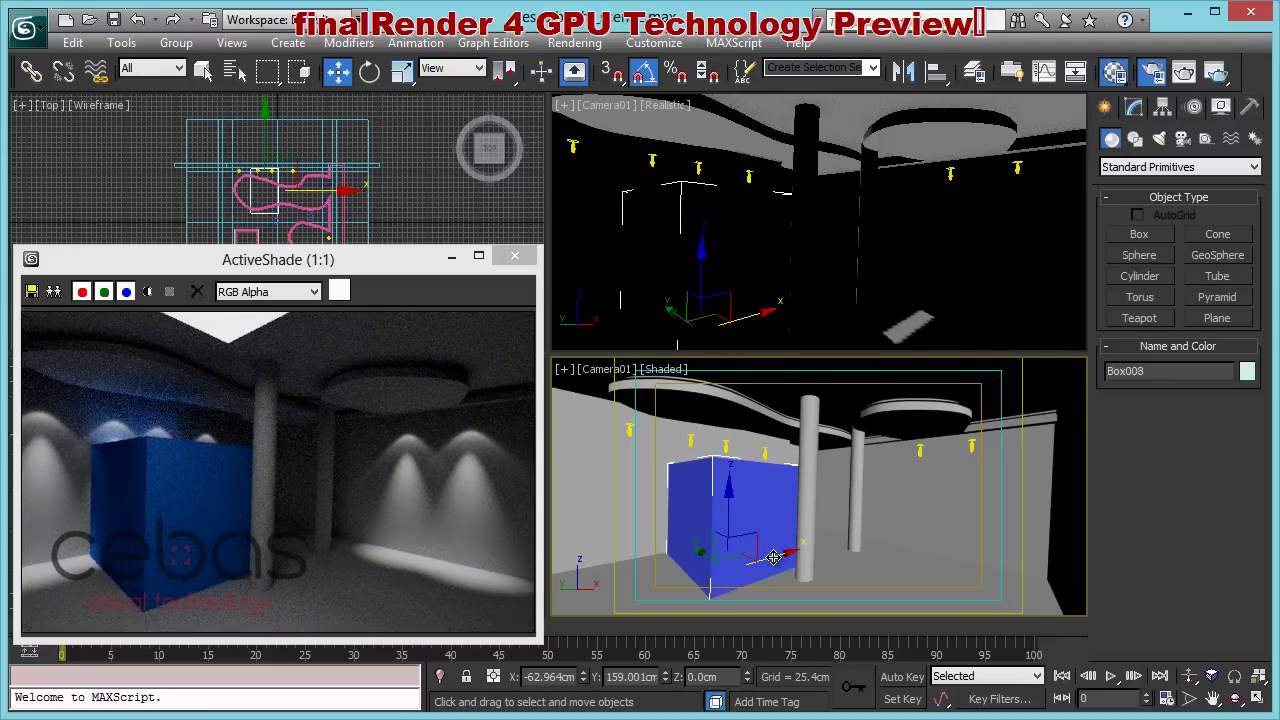
left_click_drag(706, 551, 789, 568)
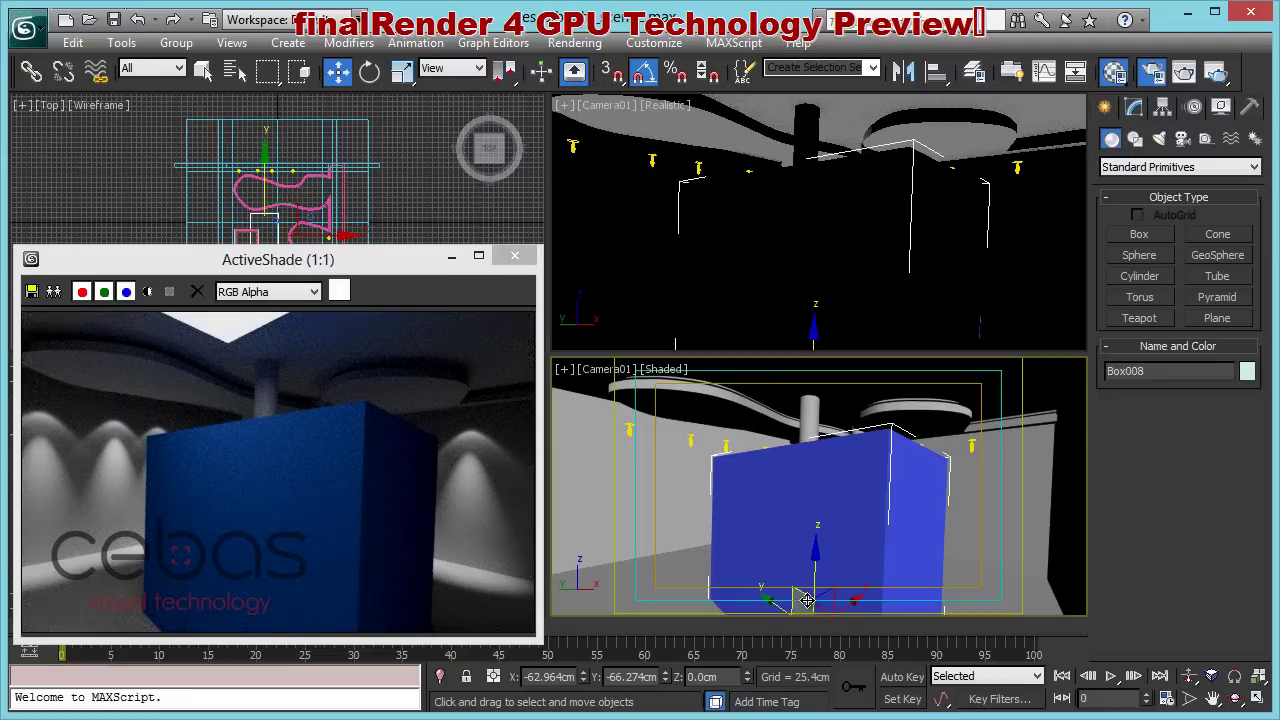
left_click_drag(807, 594, 837, 548)
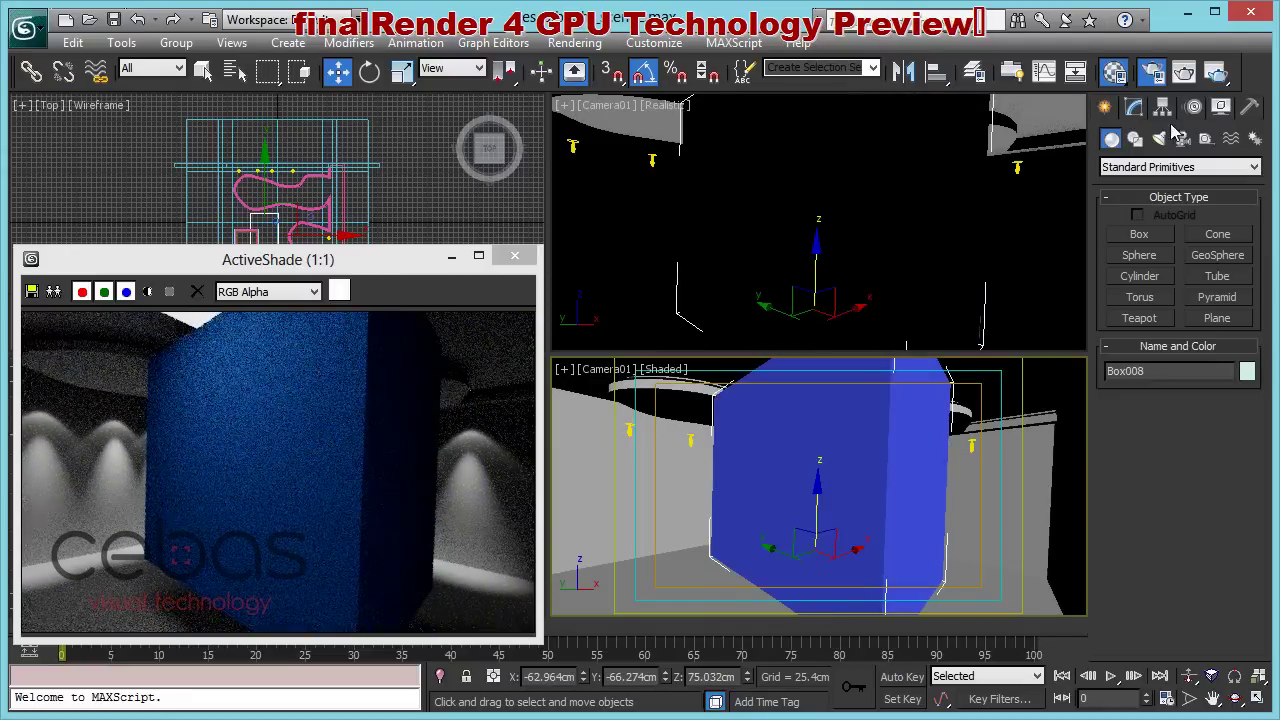
Step: Shrink the box to 124.23 × 82.135 × 95.207 cm and move it back along Y to about 63.5 cm
left_click(1138, 109)
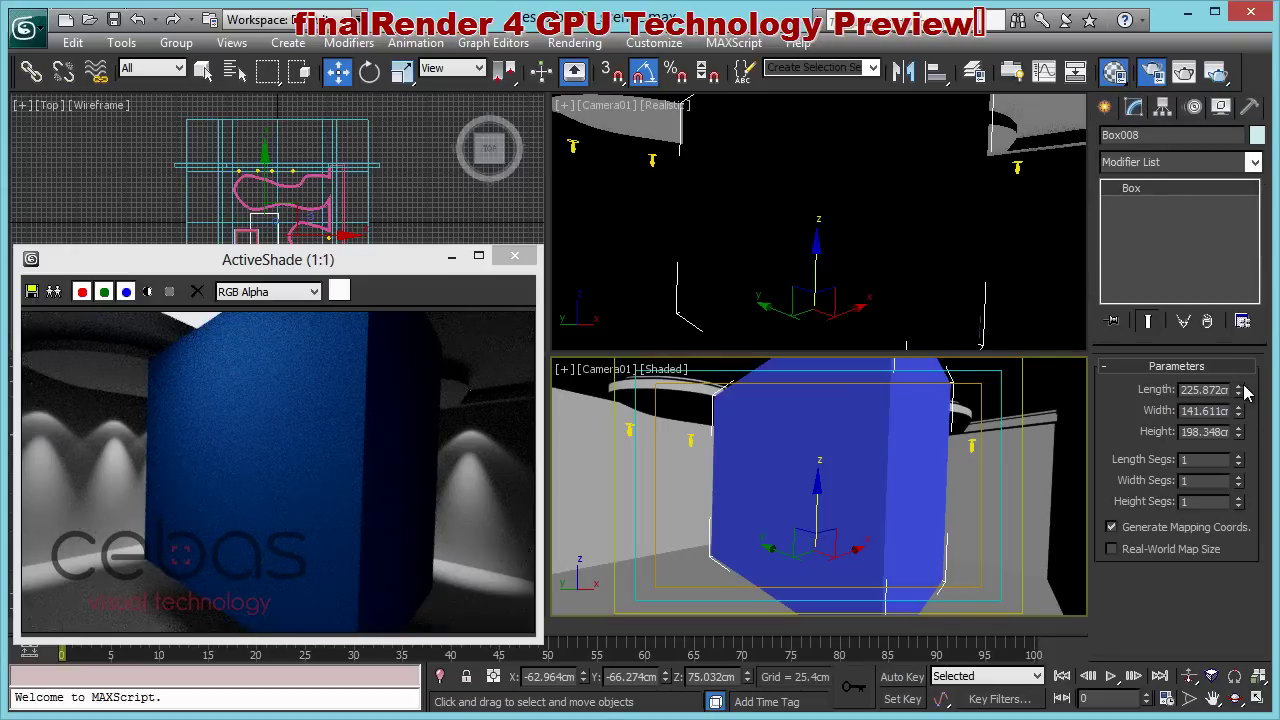
left_click_drag(1240, 390, 1242, 485)
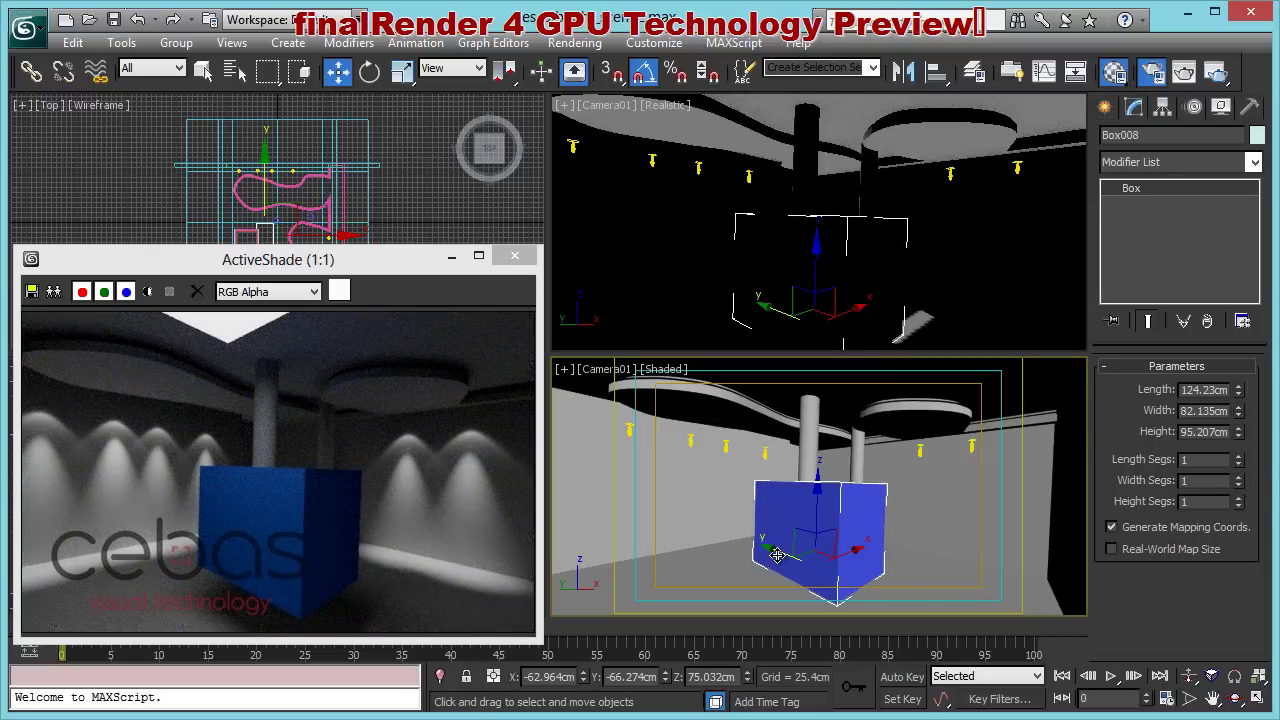
left_click_drag(777, 555, 722, 535)
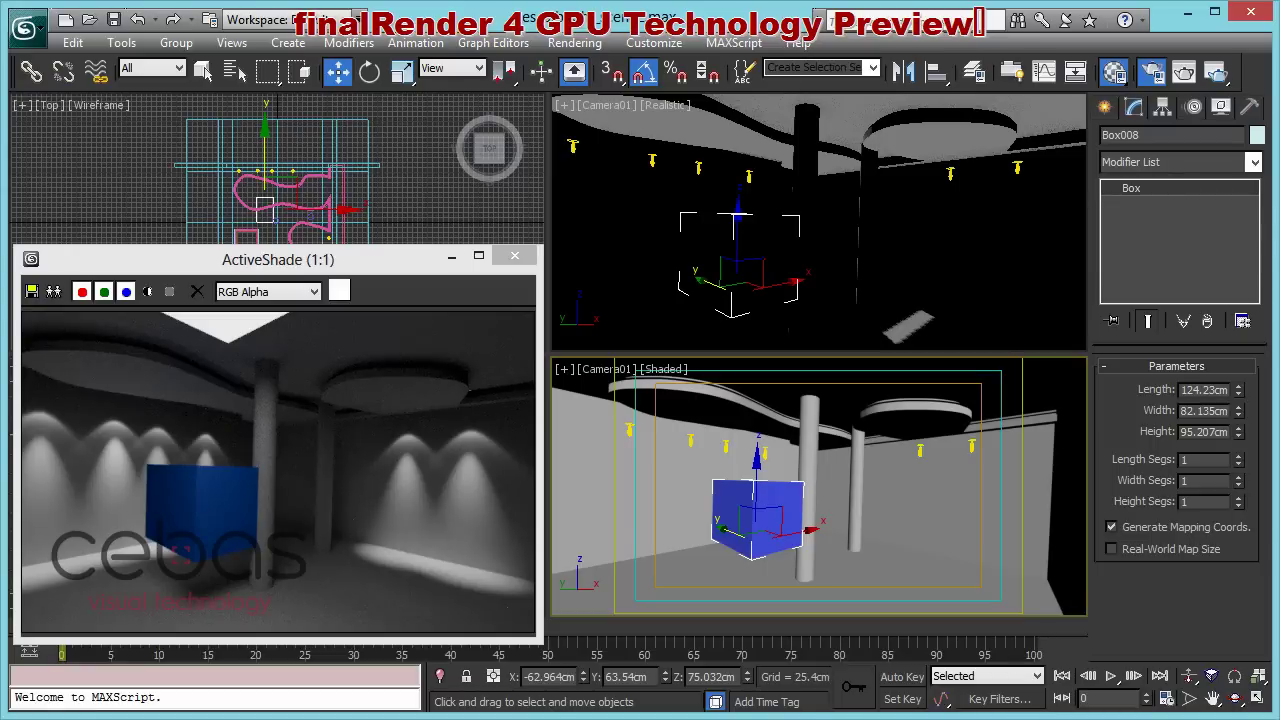
Step: Try the Chrome, Glass (Physical) and Glossy Finish presets on the box's fR-Architectural material
key("m")
left_click_drag(110, 2, 705, 0)
left_click(930, 453)
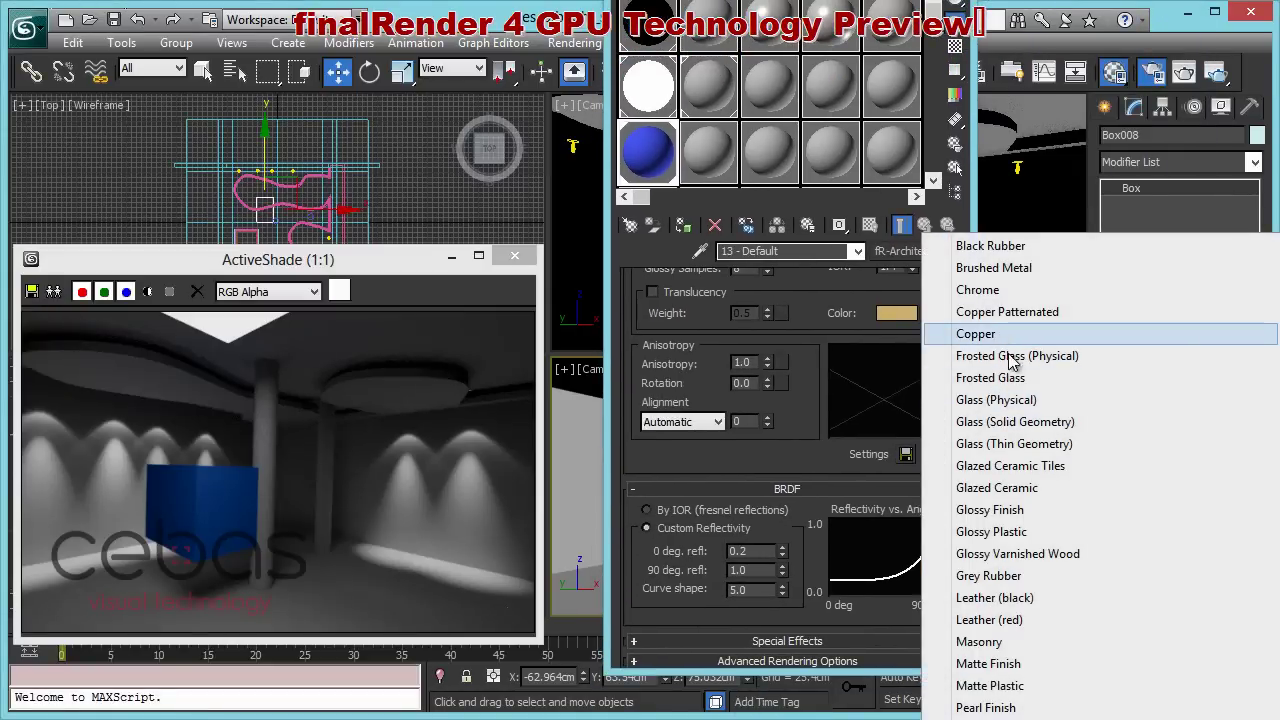
left_click(975, 289)
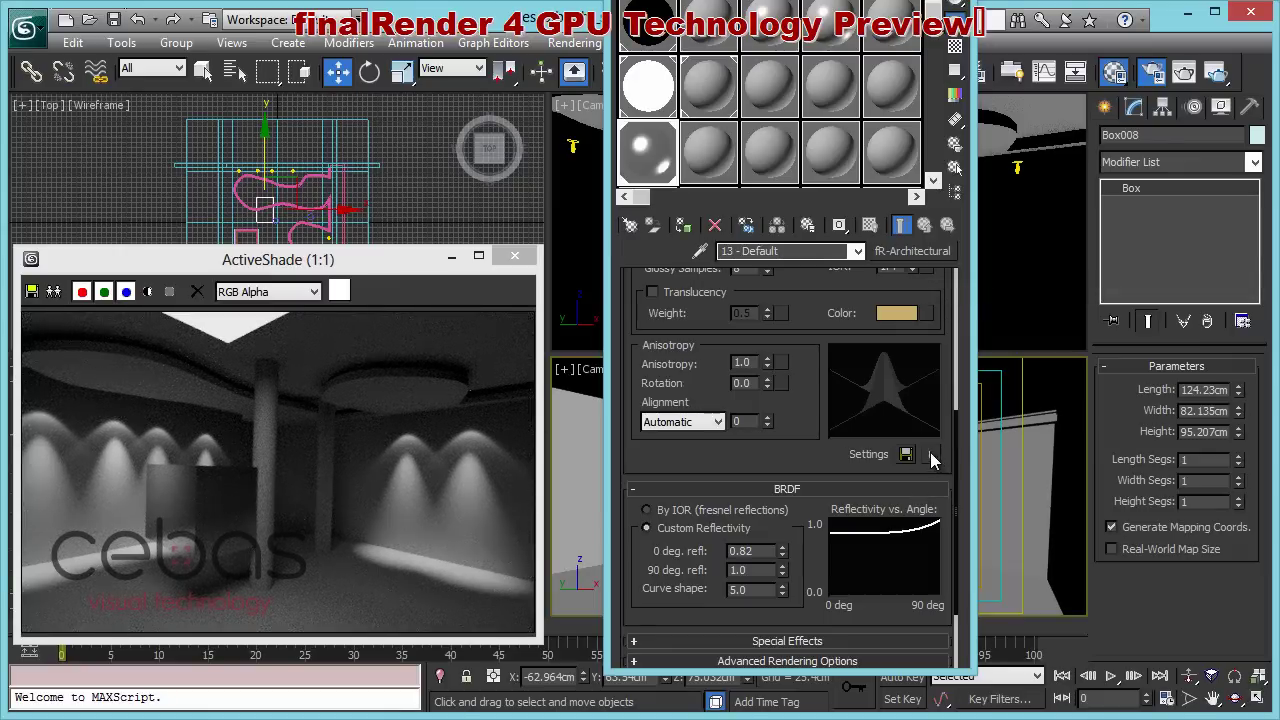
left_click(931, 458)
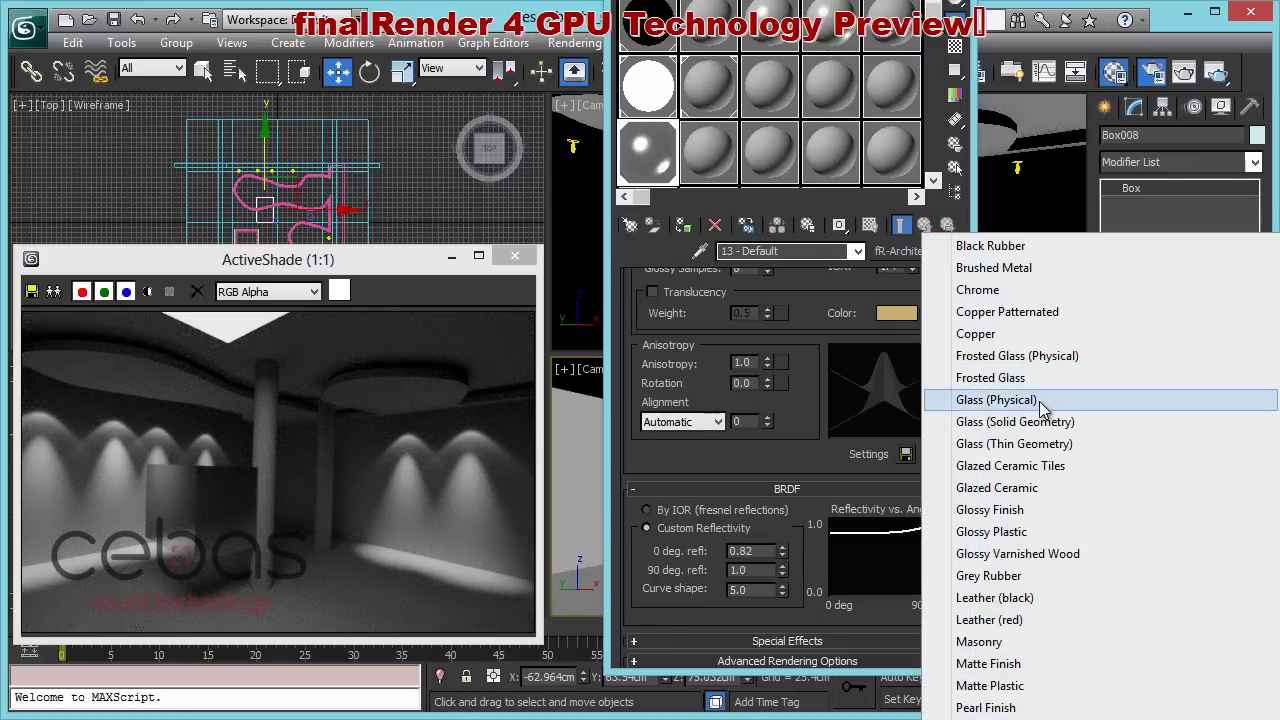
left_click(1040, 400)
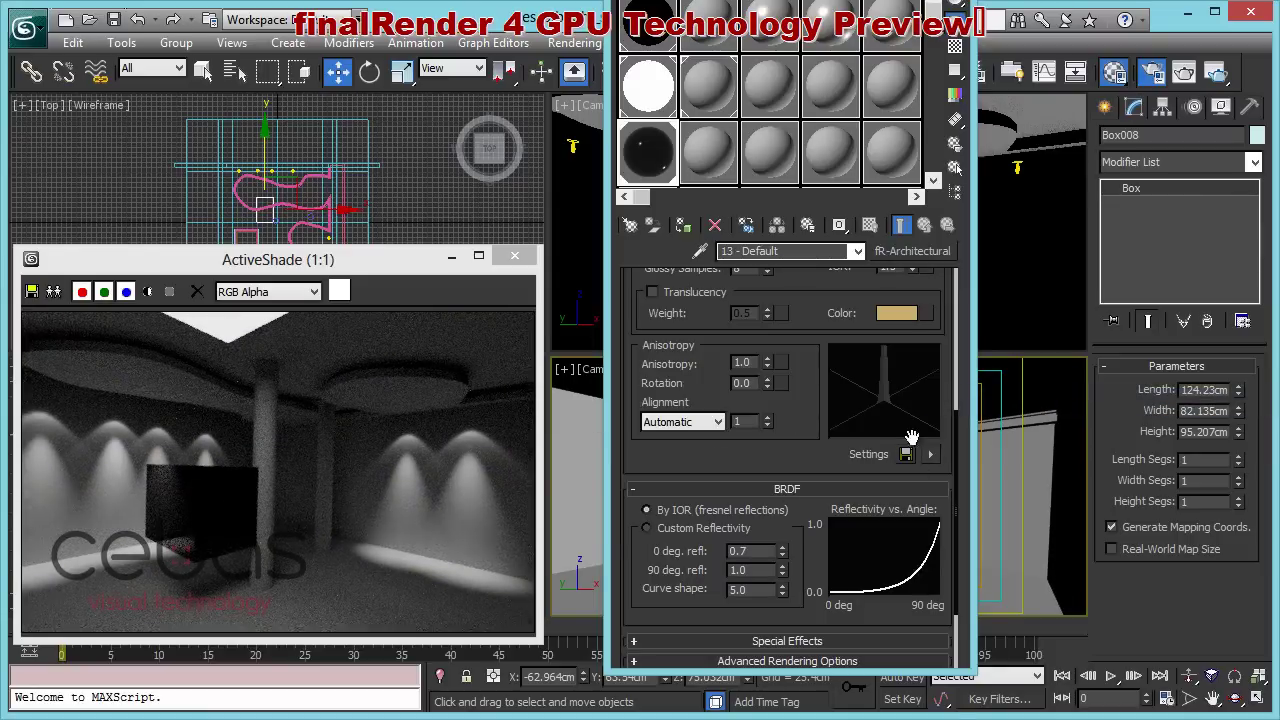
left_click(931, 456)
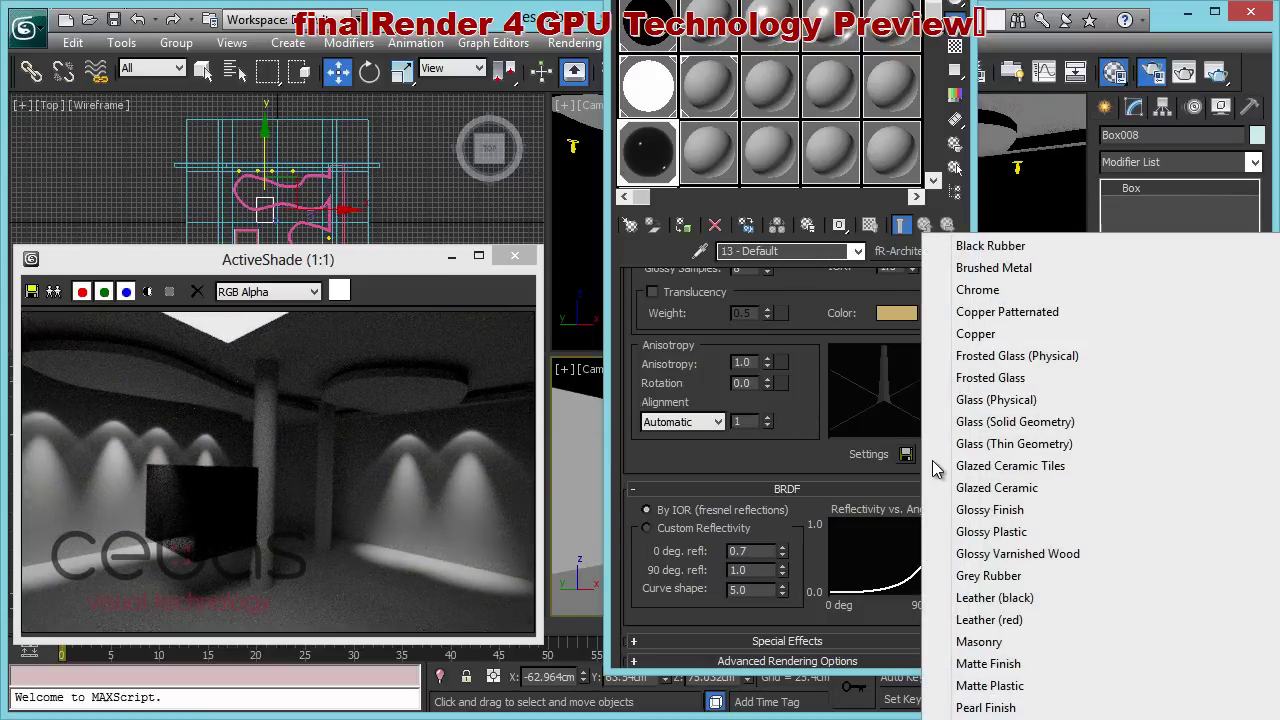
left_click(1025, 511)
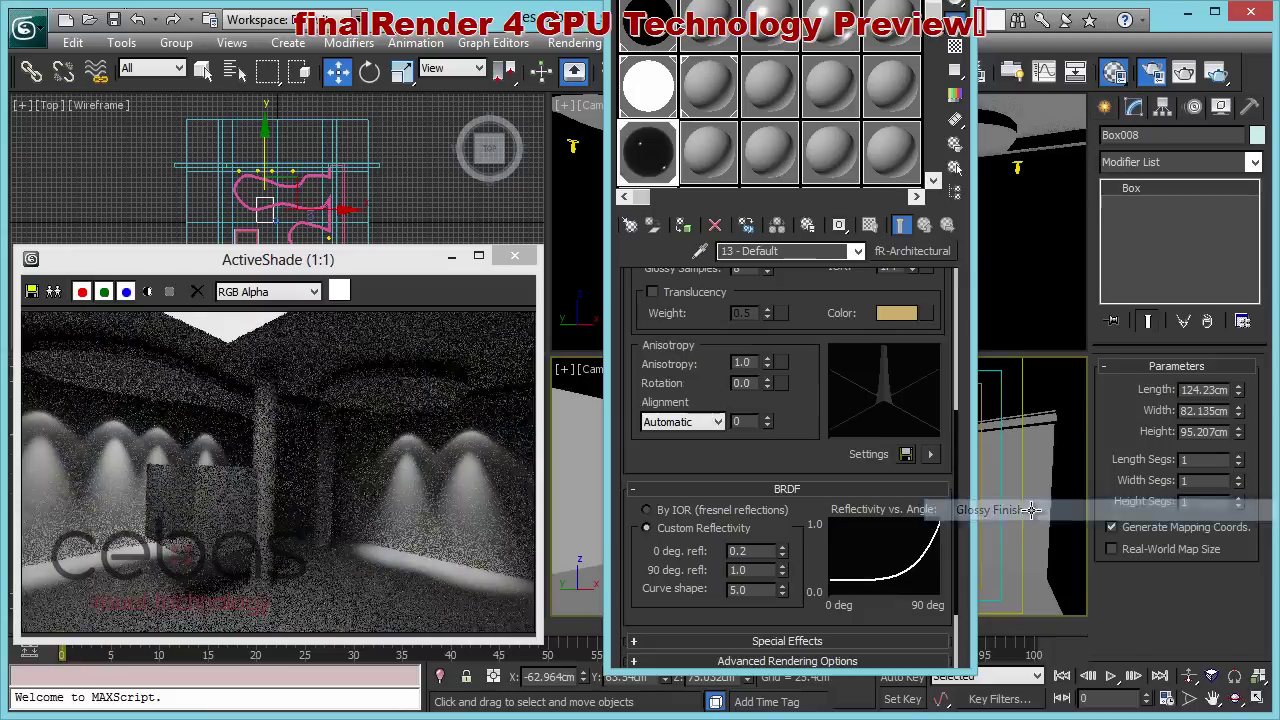
Step: Apply the Pearl Finish preset to the box's material, close the material editor and reposition the ActiveShade window
left_click(931, 456)
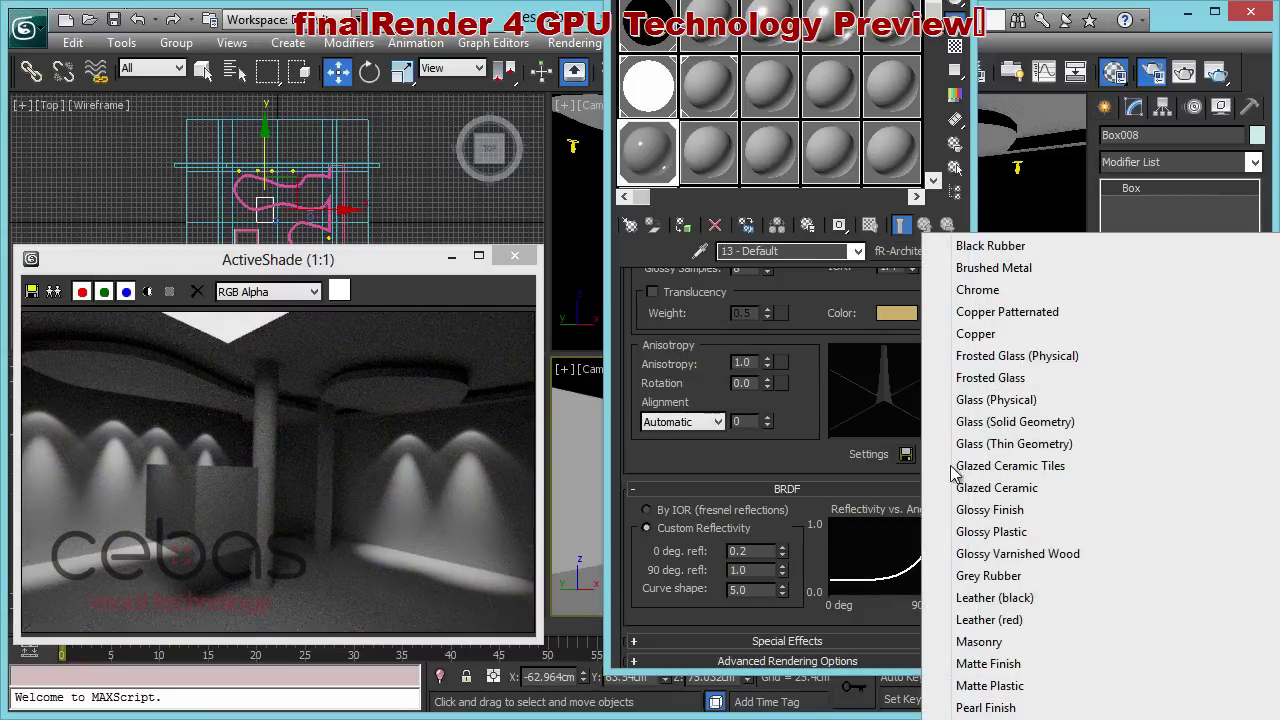
left_click(1040, 707)
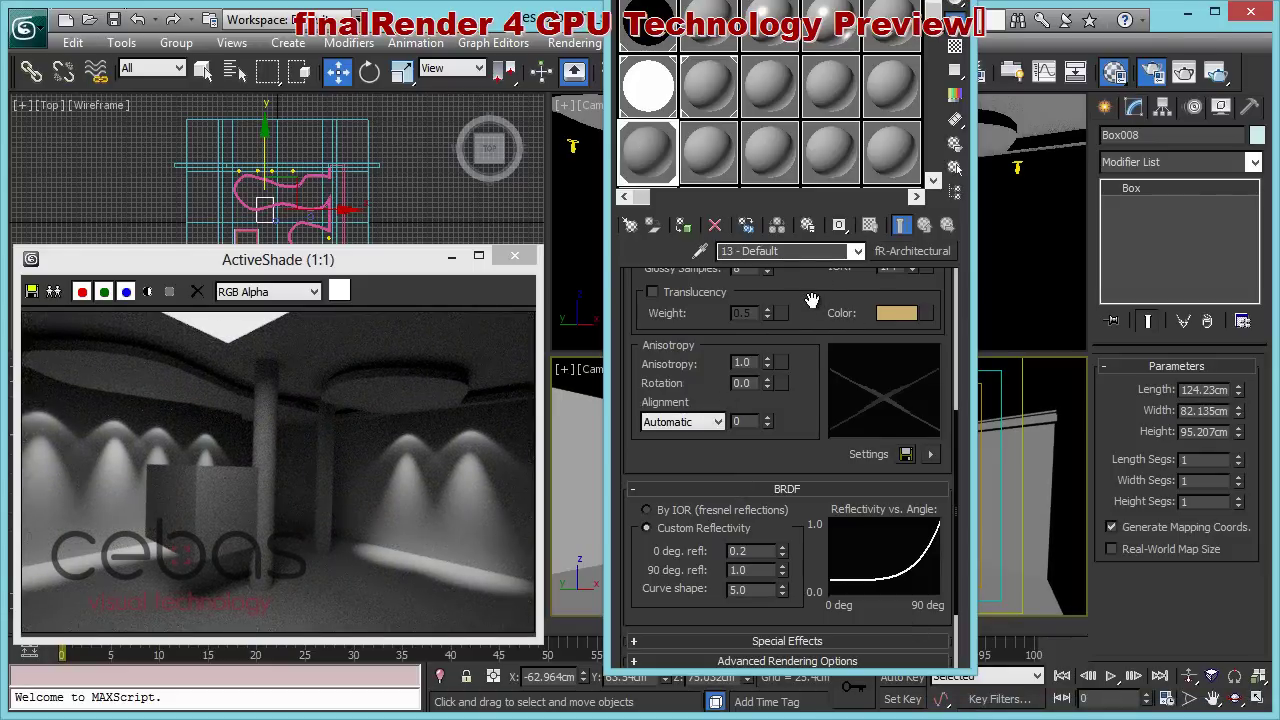
scroll(810, 339, "up", 5)
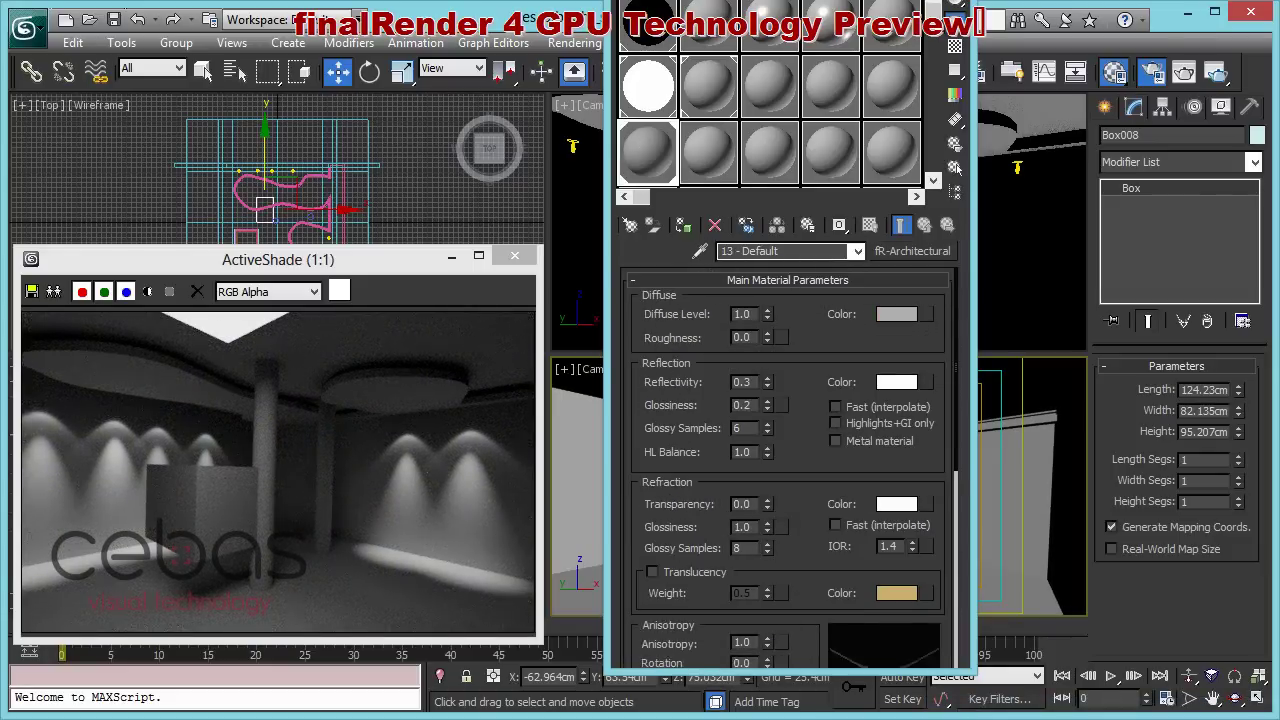
key("m")
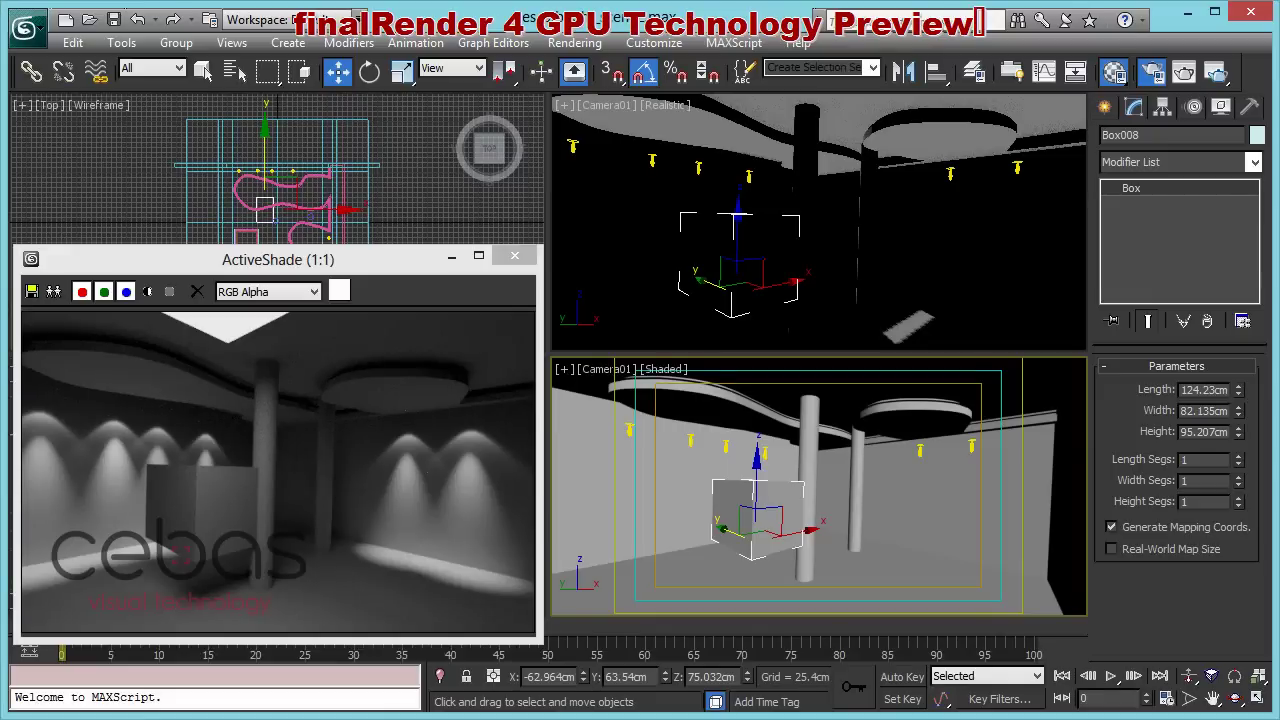
left_click_drag(322, 266, 348, 203)
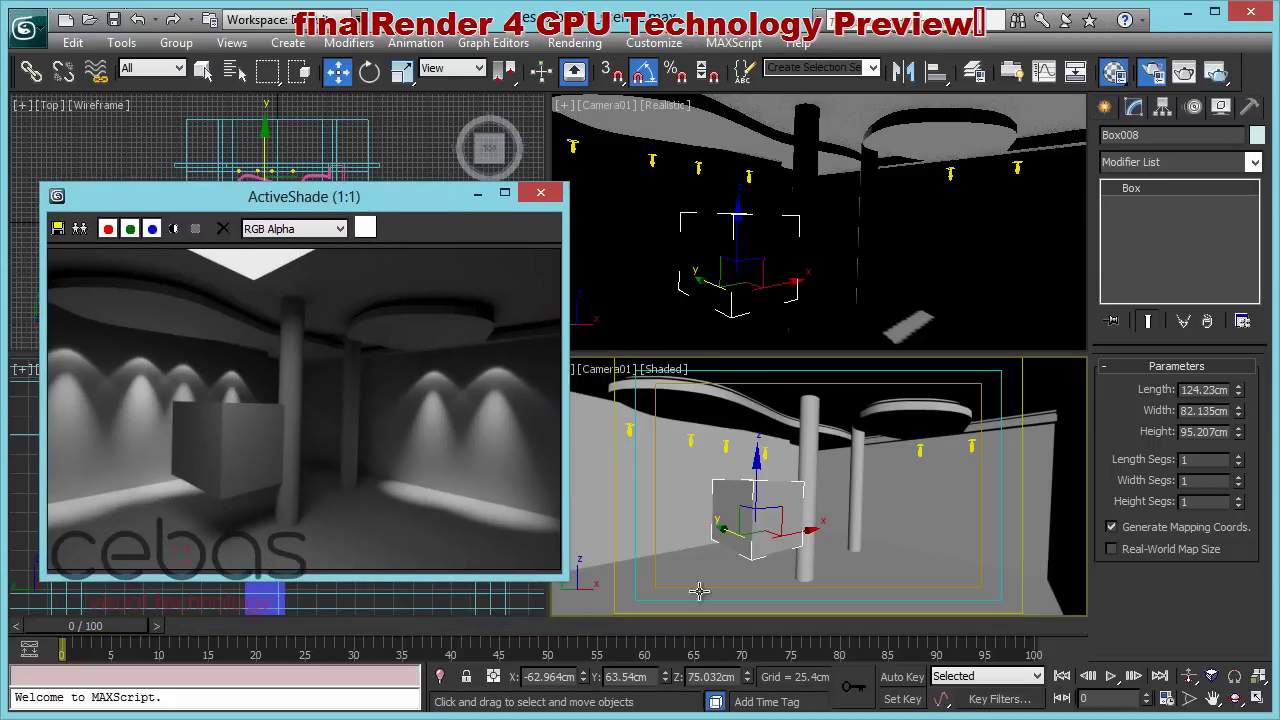